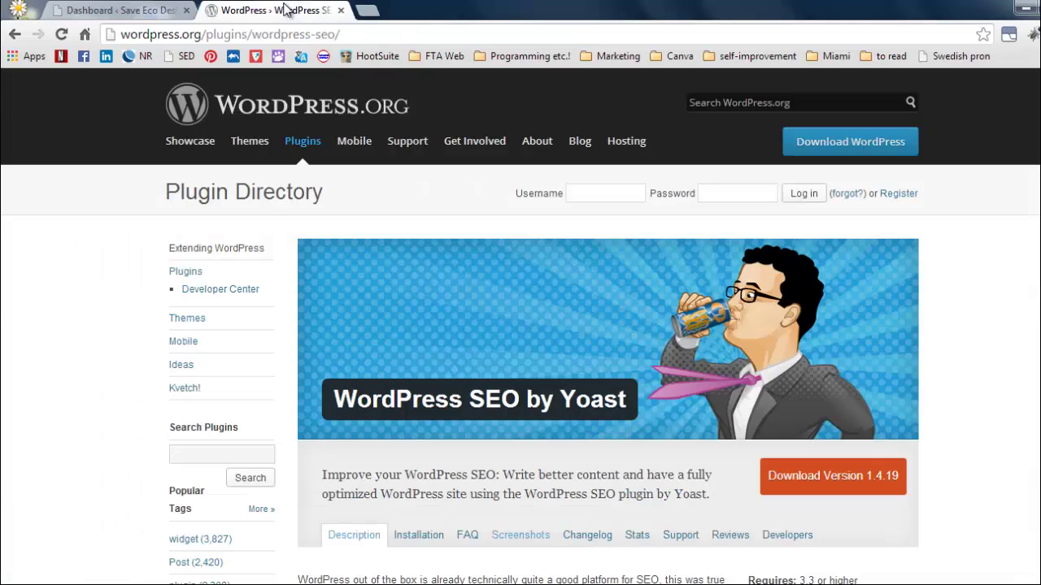
View the WordPress SEO by Yoast plugin page, then go to Plugins > Add New.
click(285, 10)
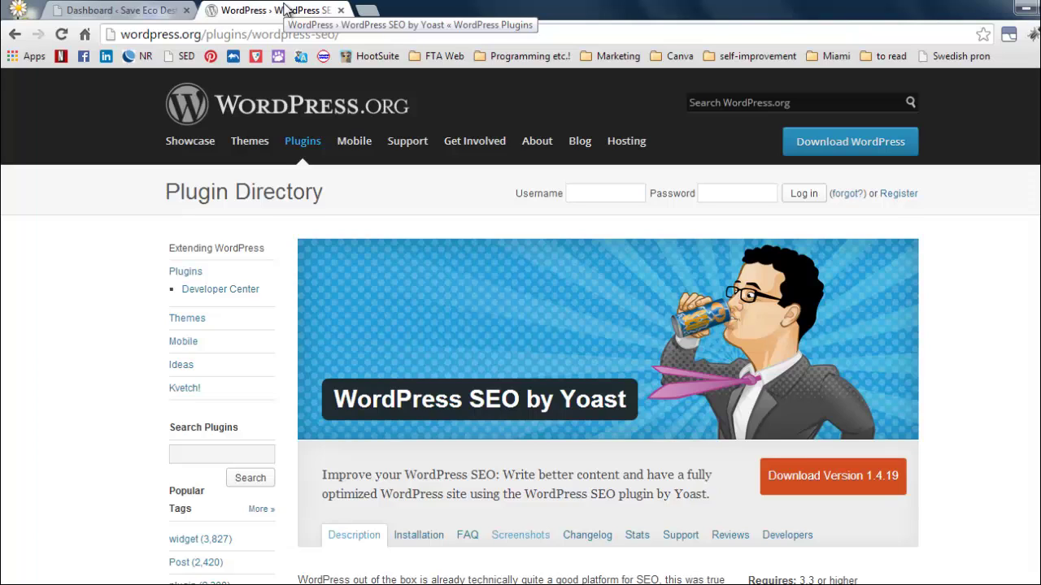
click(96, 7)
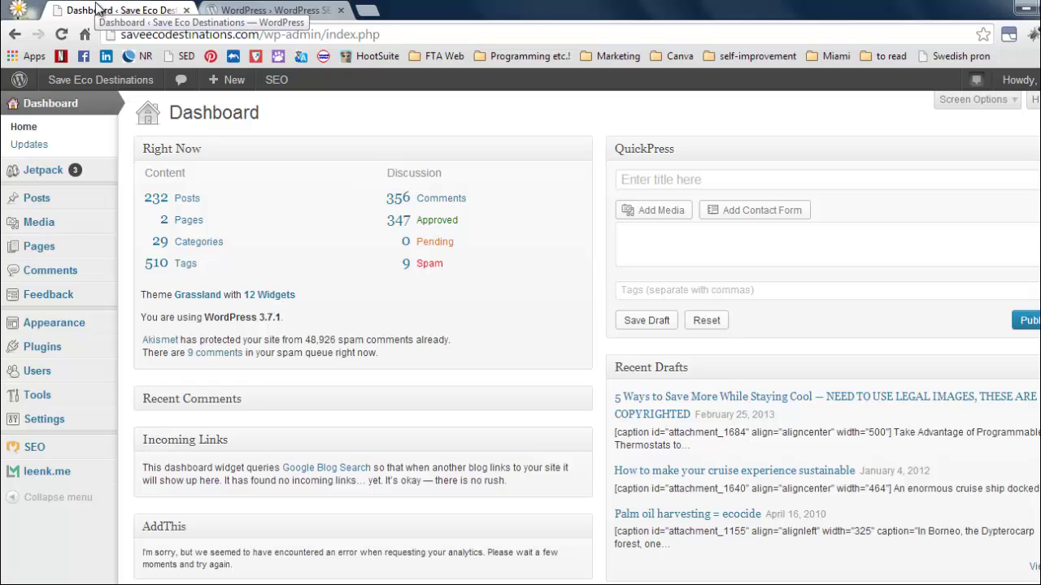
mouse_move(83, 348)
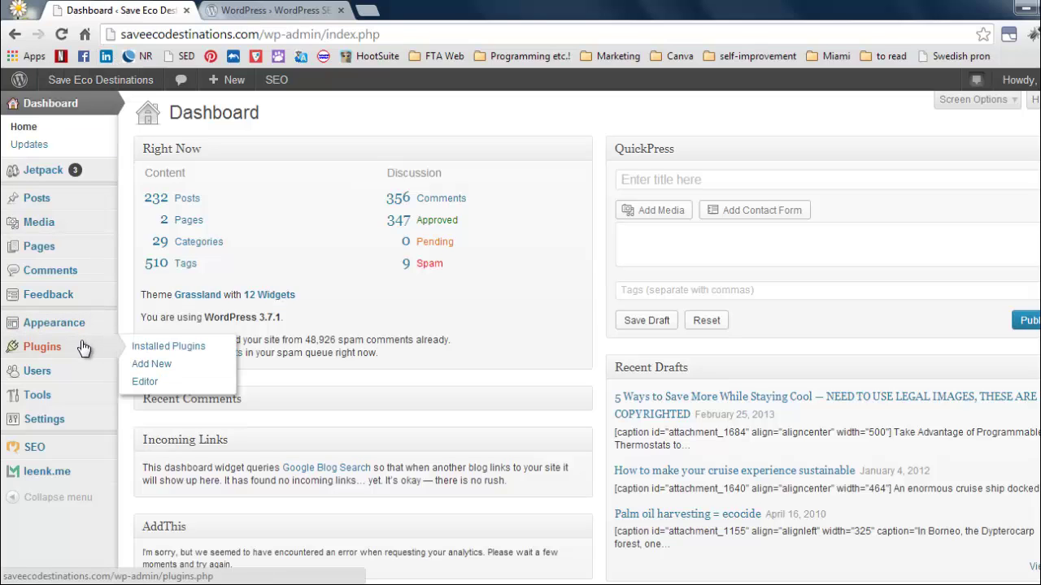
click(158, 366)
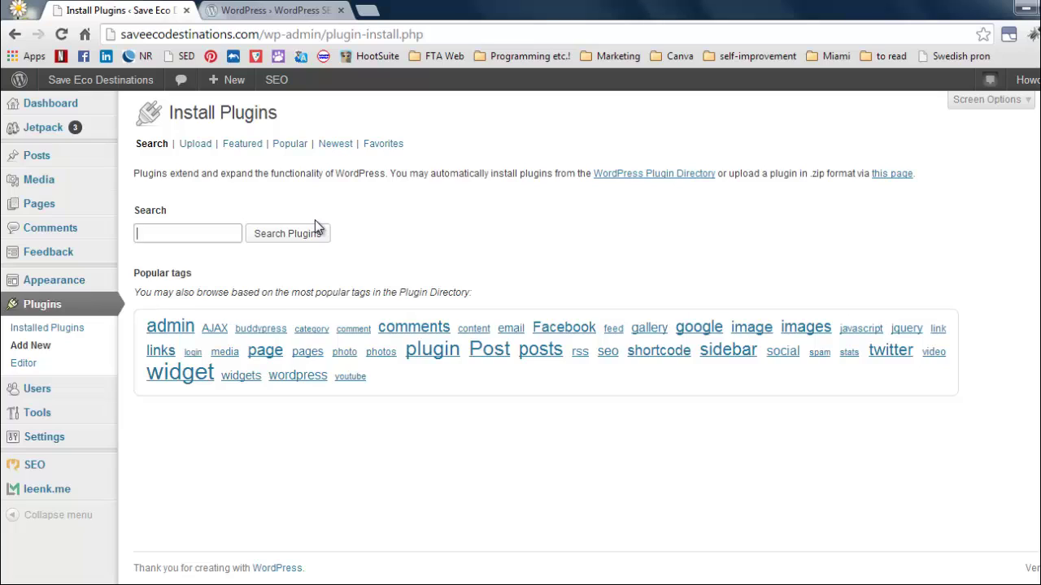
Search the plugin directory for 'seo by yoast'.
click(140, 233)
text(se)
click(203, 253)
click(281, 235)
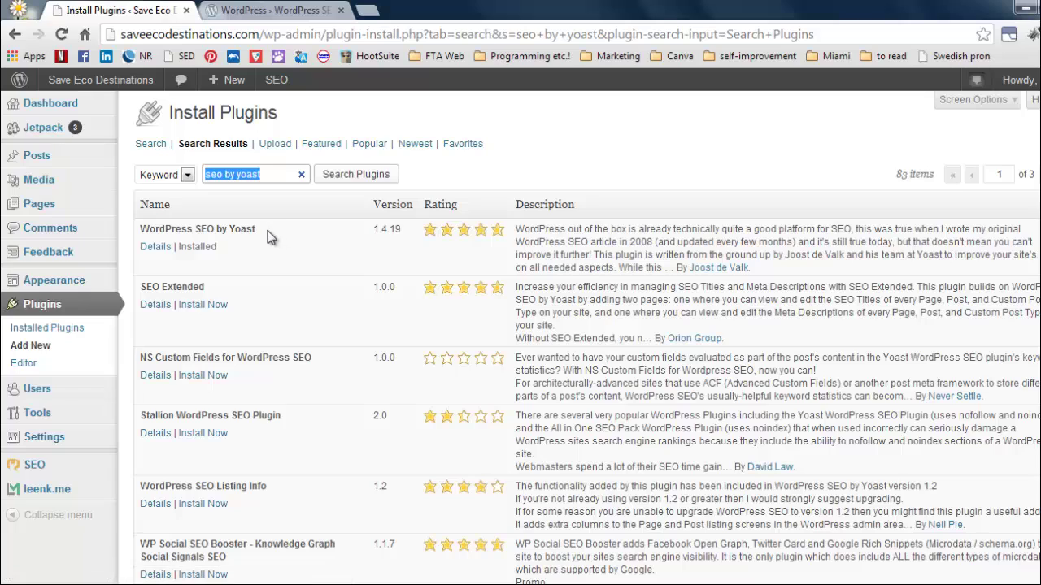
Highlight WordPress SEO by Yoast as installed and SEO Extended as not installed.
drag(270, 234, 118, 231)
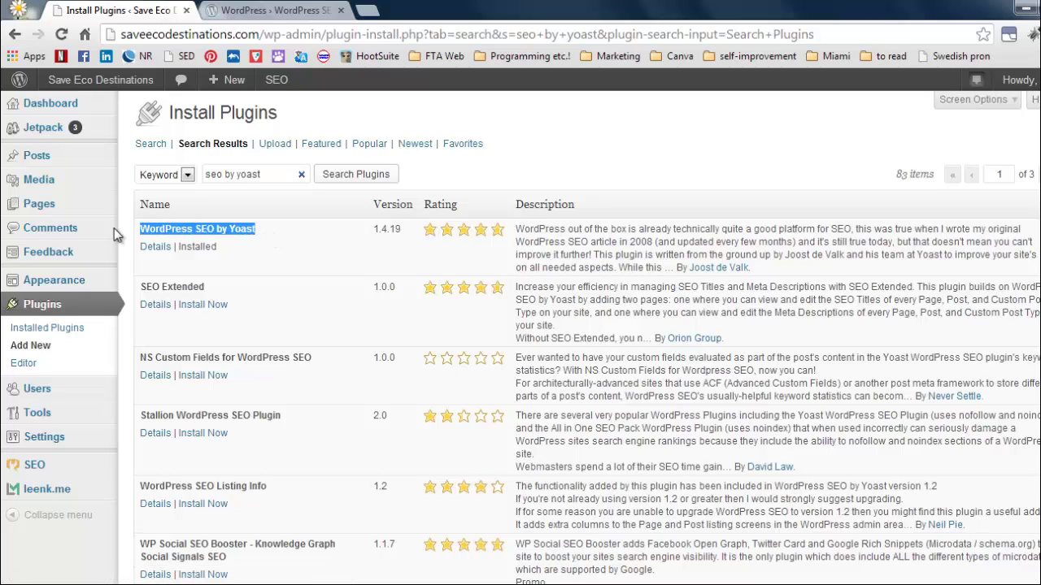
click(267, 234)
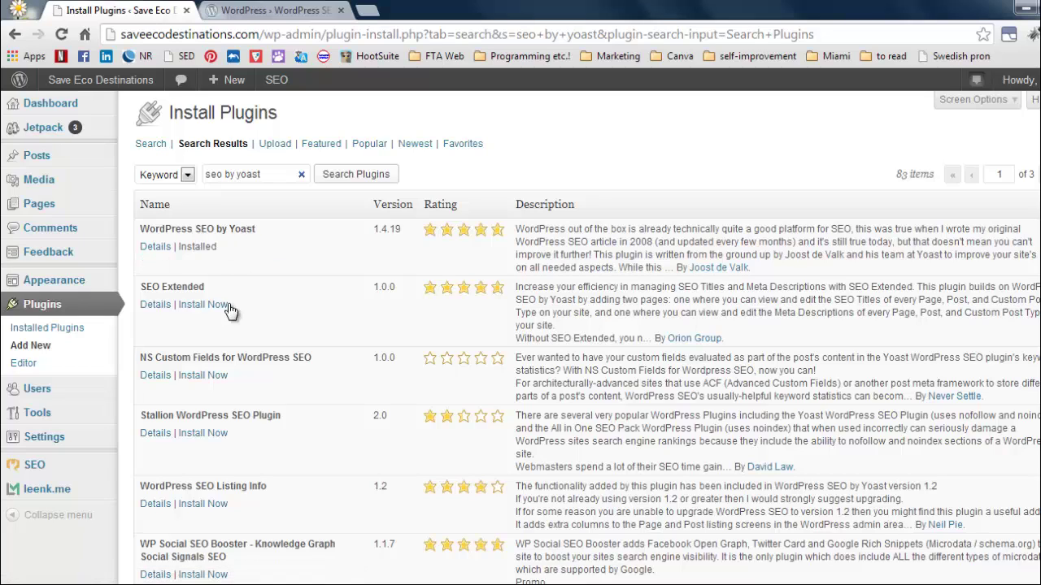
drag(229, 309, 179, 308)
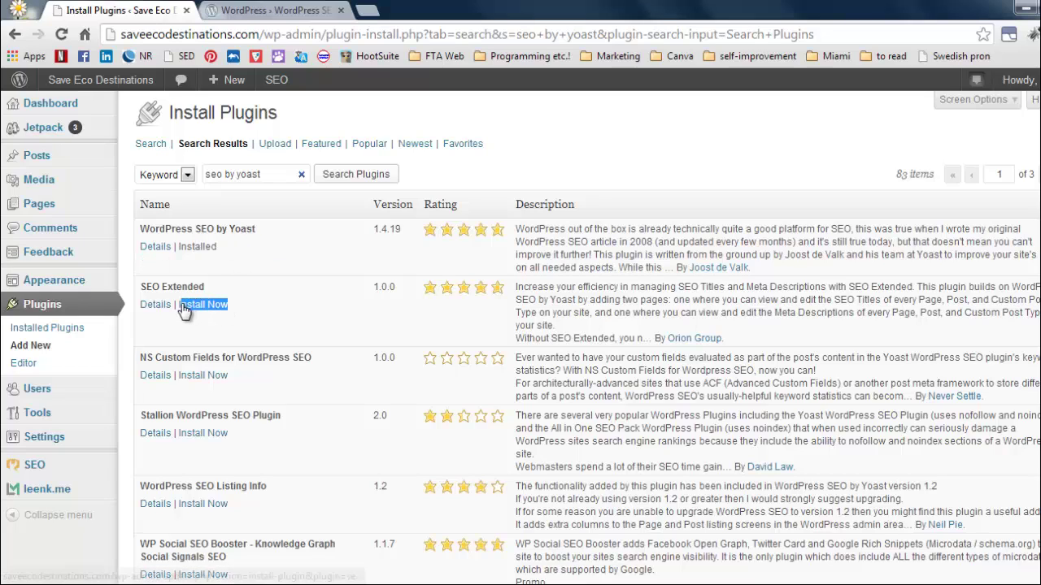
click(284, 259)
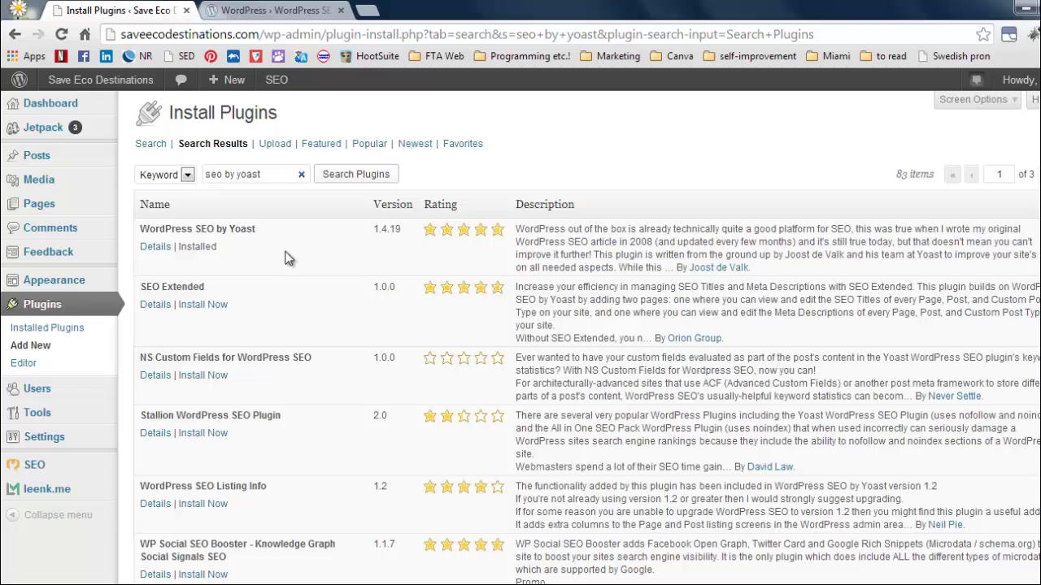
Start a new post and paste the article text into its body.
mouse_move(90, 166)
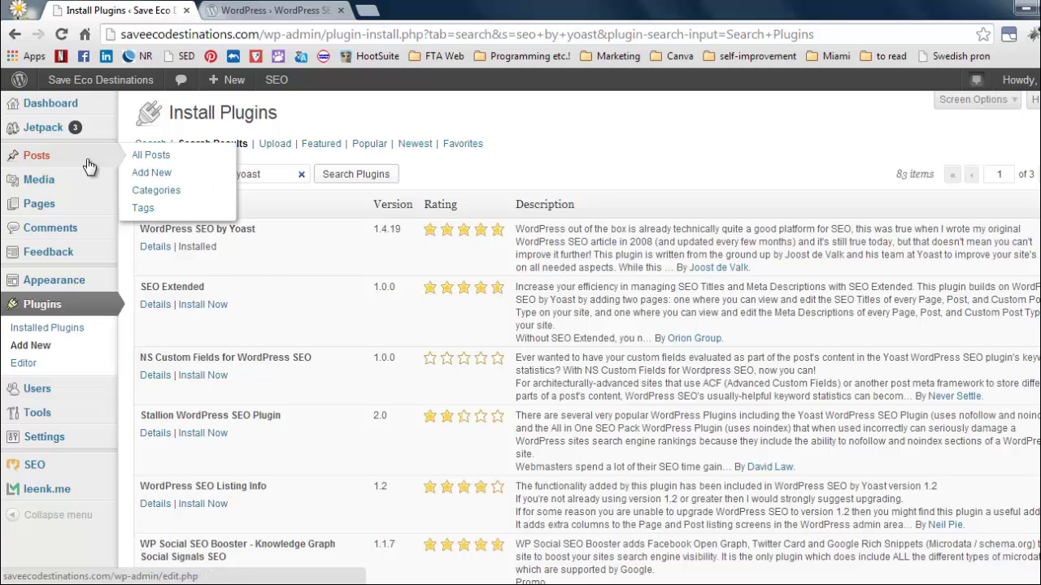
click(158, 174)
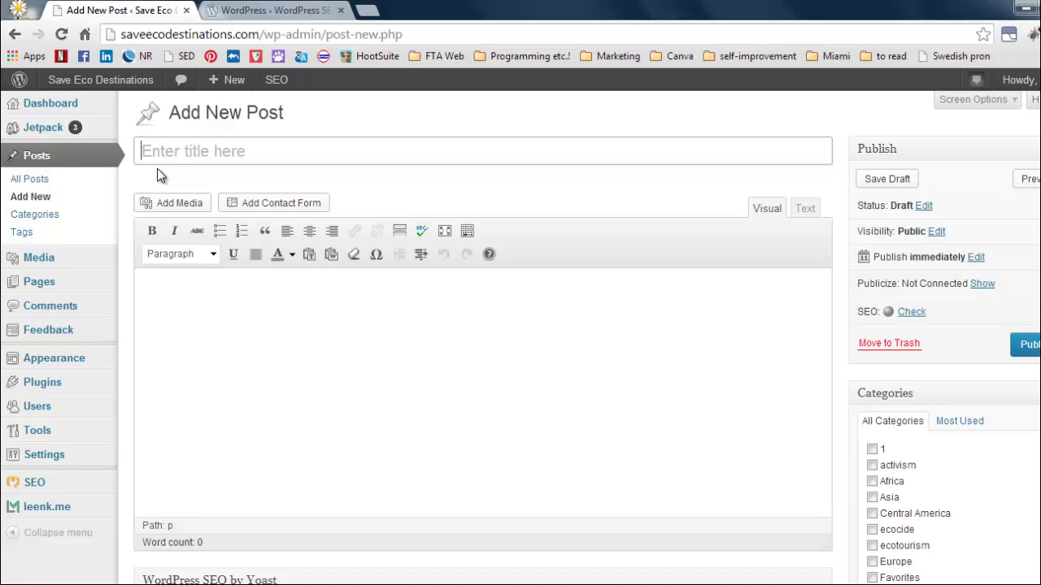
right_click(204, 307)
click(242, 401)
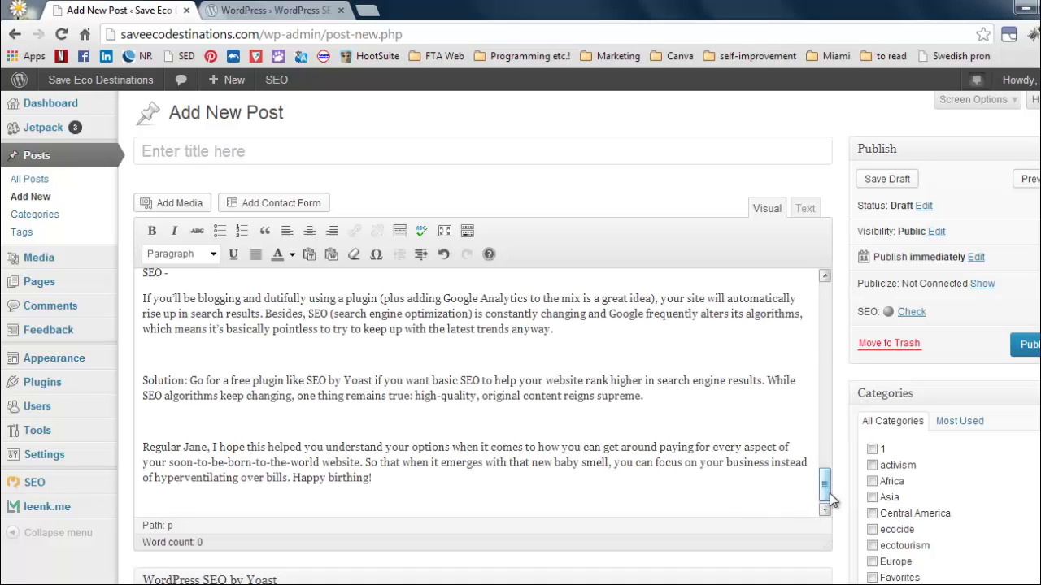
drag(823, 487, 824, 289)
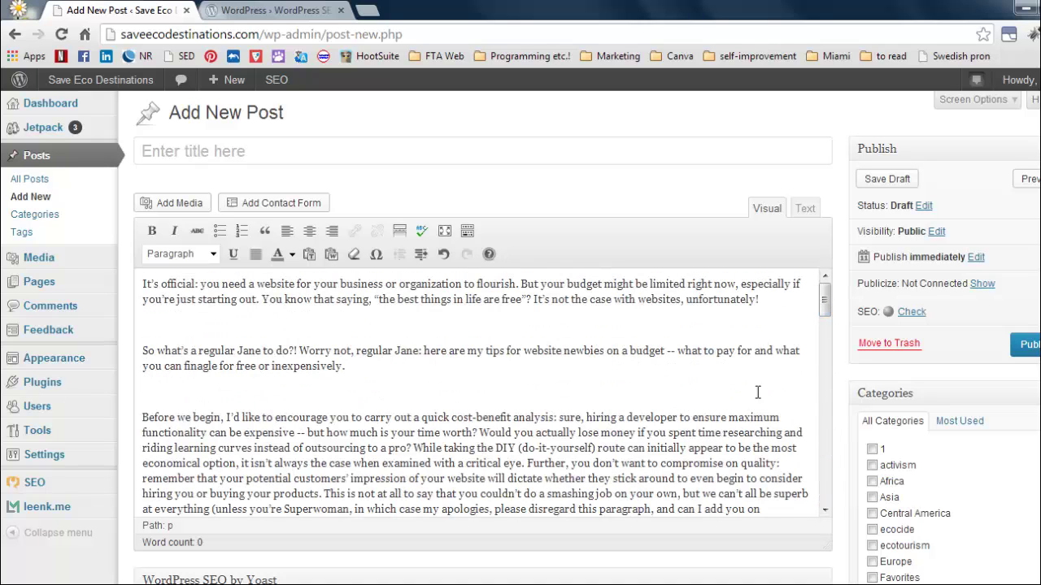
click(402, 328)
Title the post 'How to set up a website on a budget' so the draft saves.
click(296, 147)
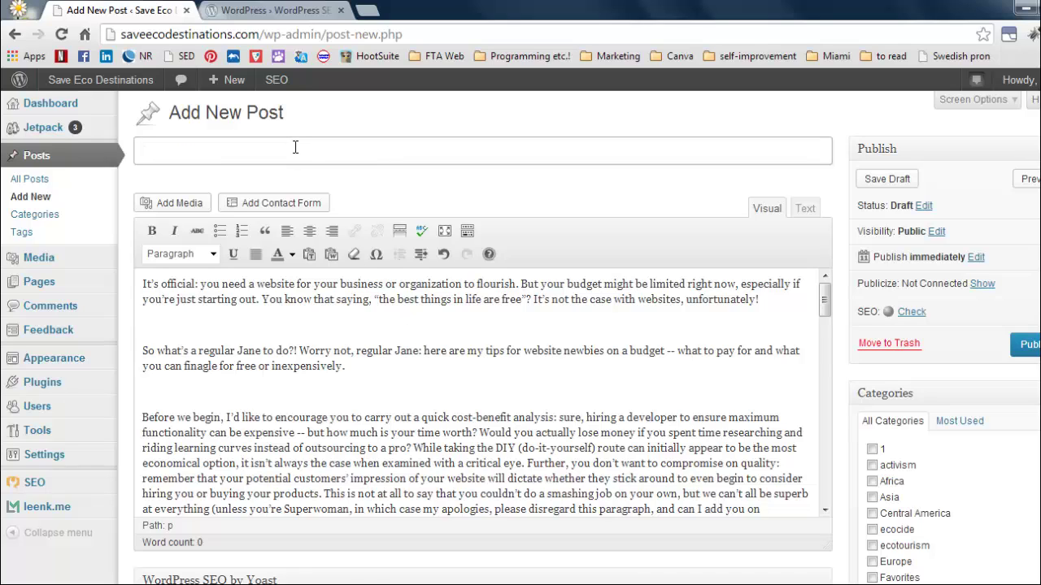
text(How to set up a websit)
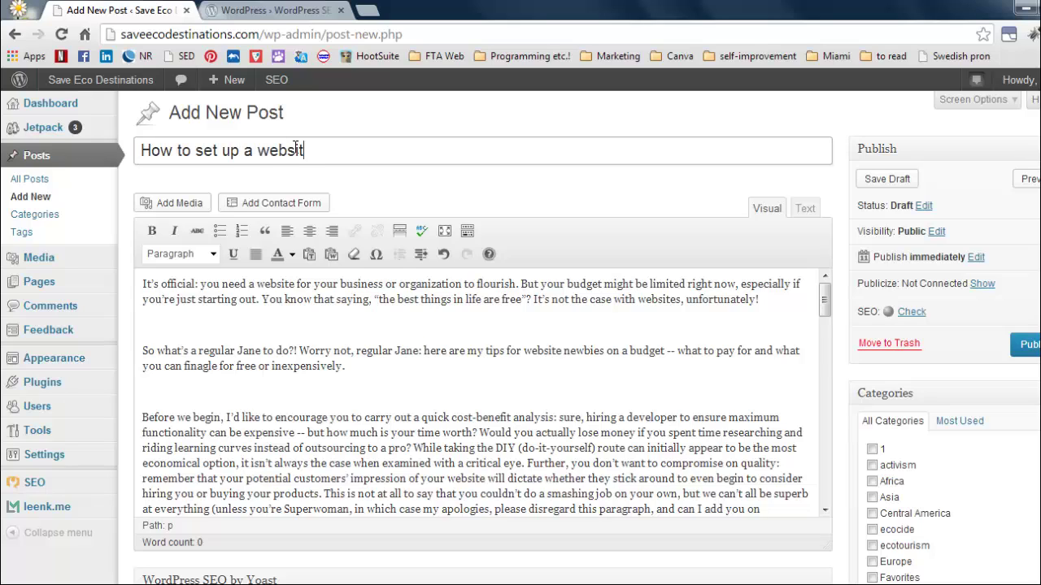
text(e on a budget)
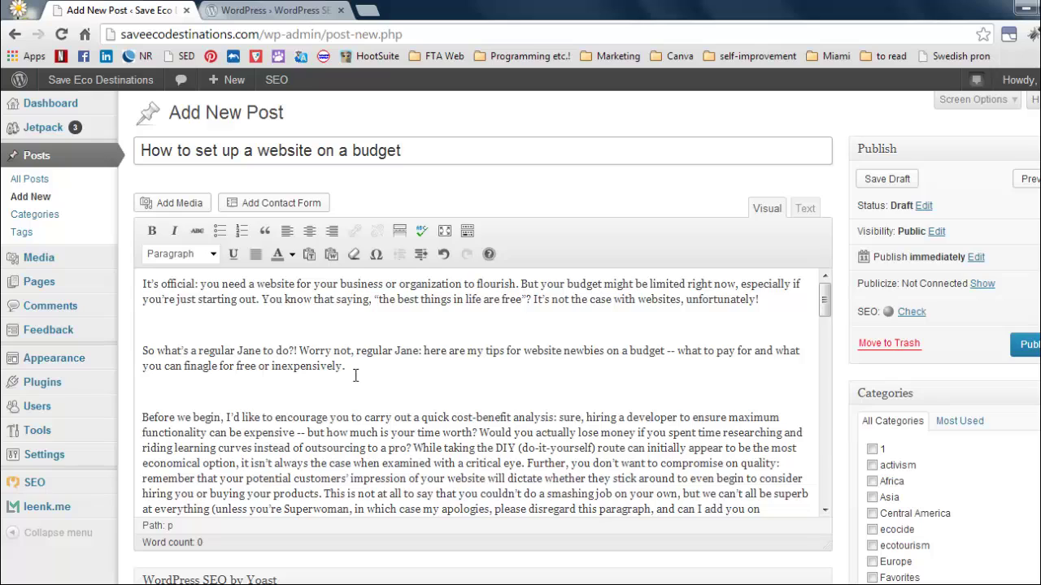
click(355, 374)
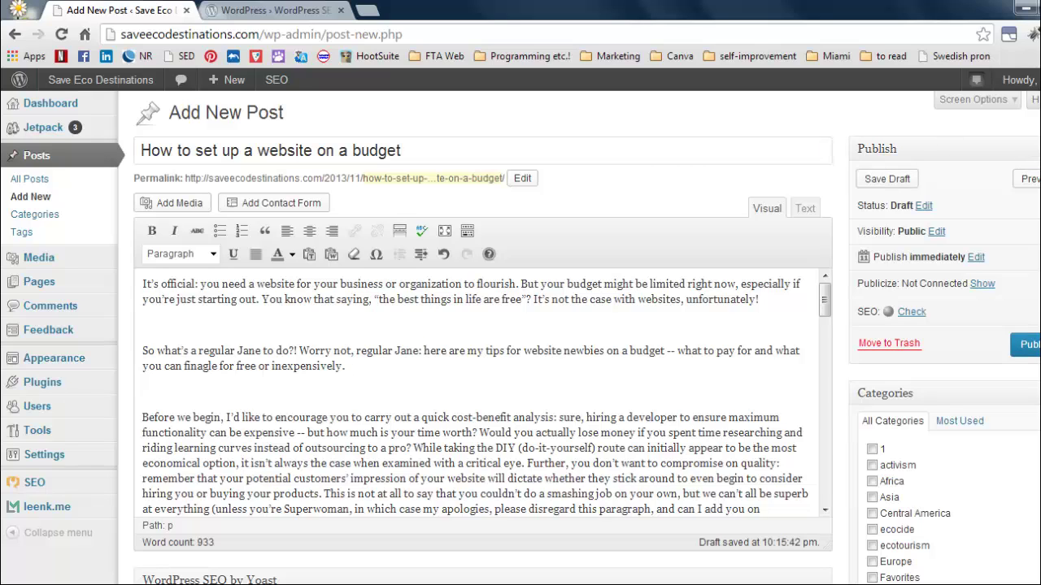
Enter 'website on a budget' as the Yoast focus keyword and show its analysis.
scroll(483, 337, down, 5)
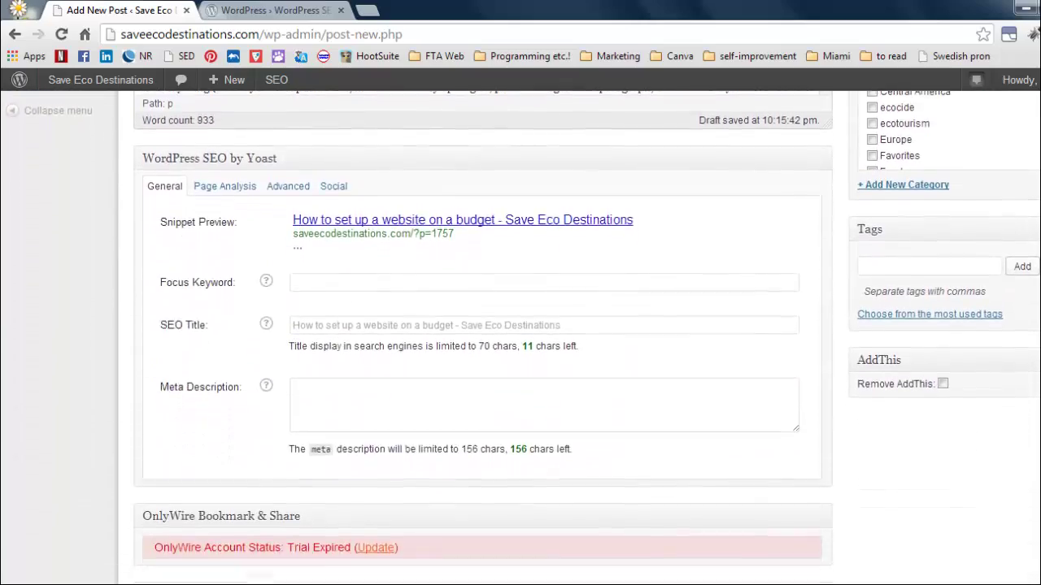
scroll(483, 338, down, 1)
scroll(483, 338, up, 4)
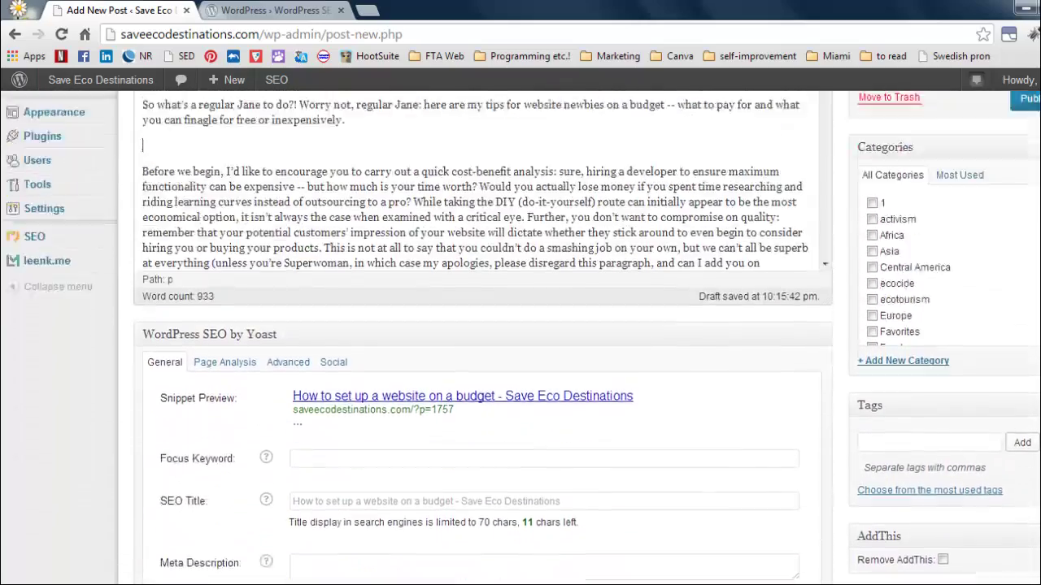
scroll(483, 338, down, 2)
scroll(483, 338, down, 1)
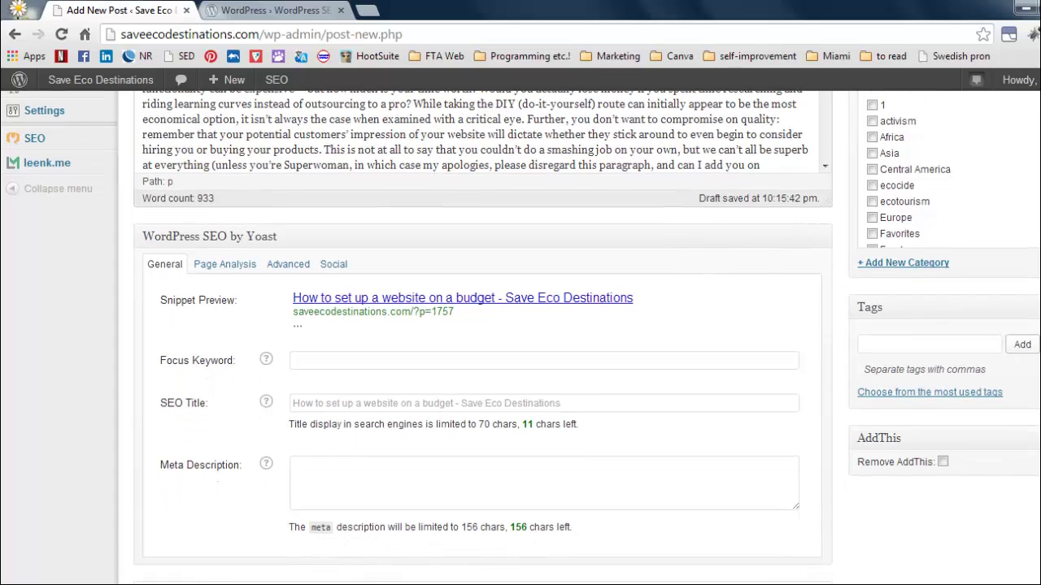
click(338, 363)
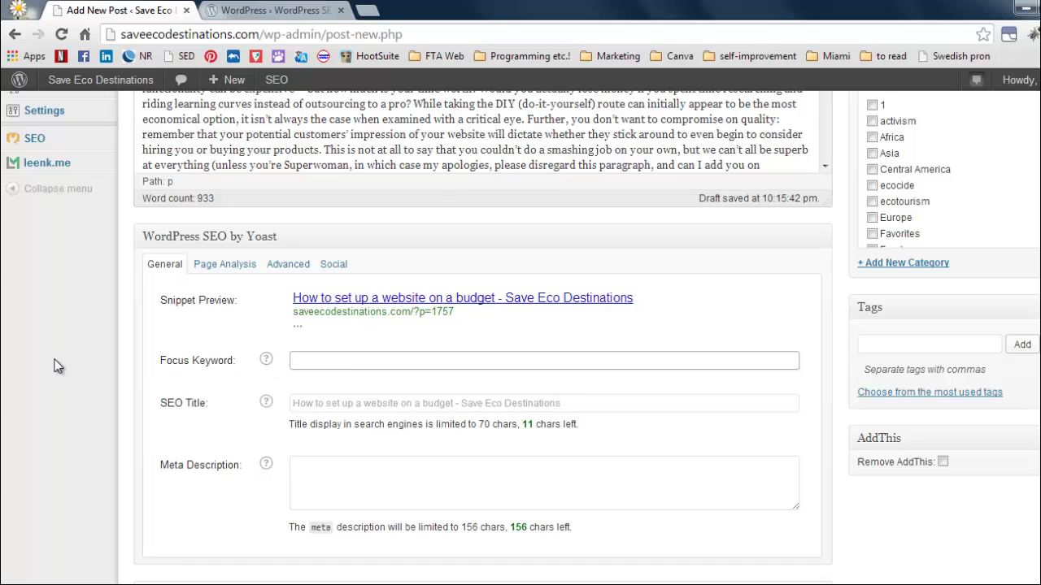
text(website on a budget)
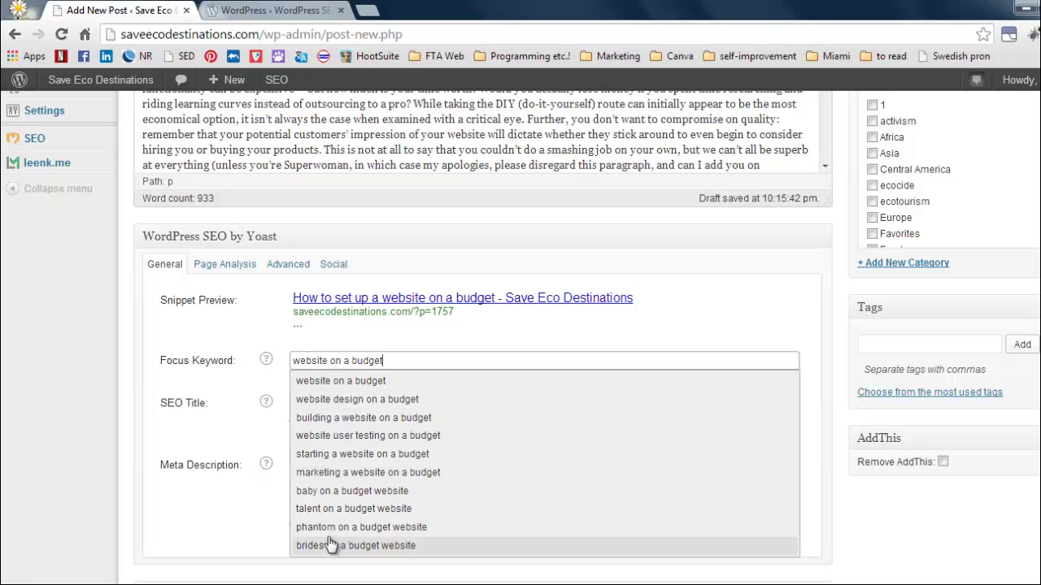
click(76, 343)
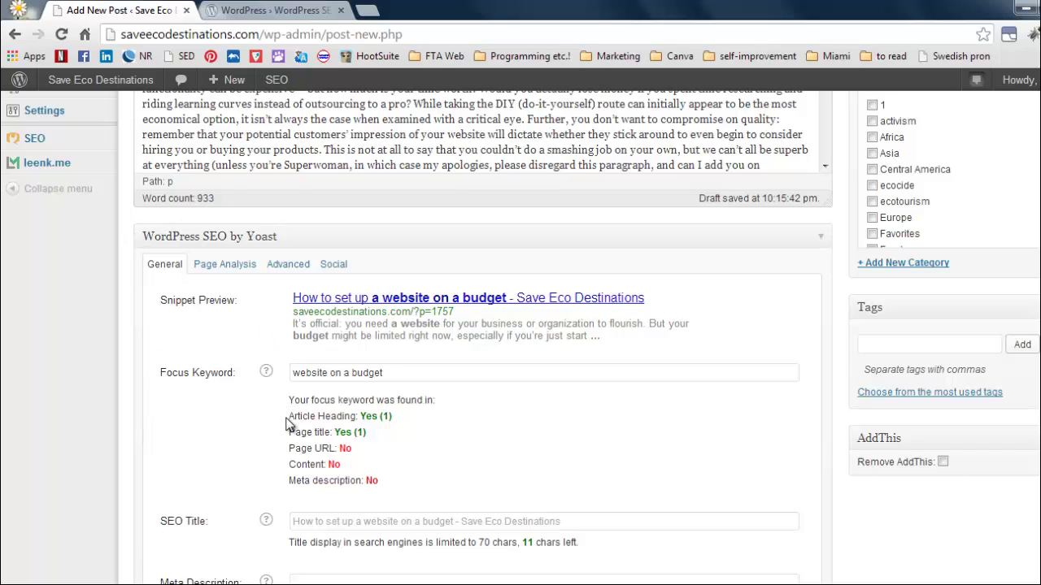
Highlight the 'Article Heading: Yes (1)' result in the keyword analysis.
drag(290, 418, 399, 416)
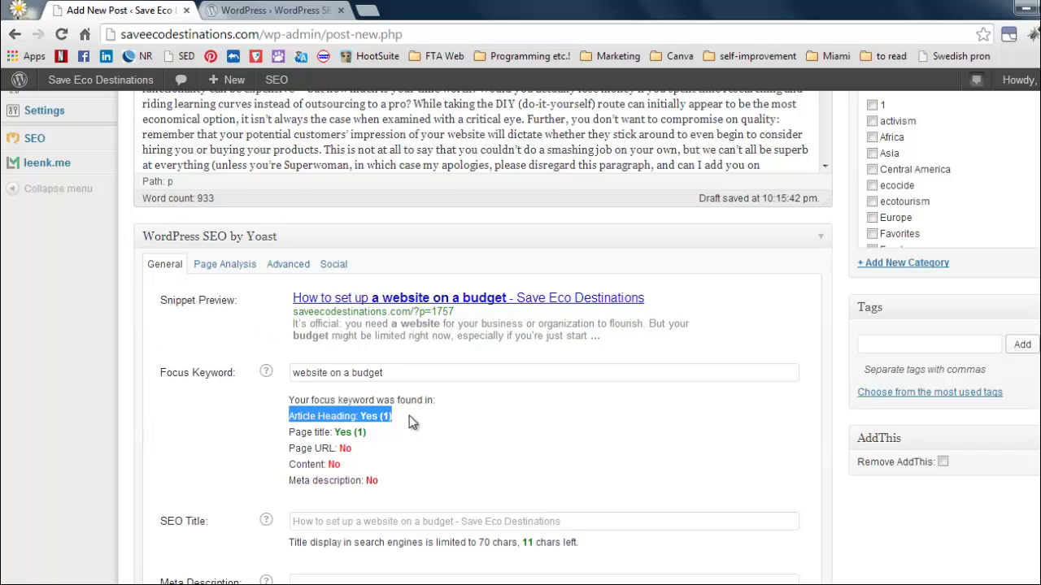
click(409, 415)
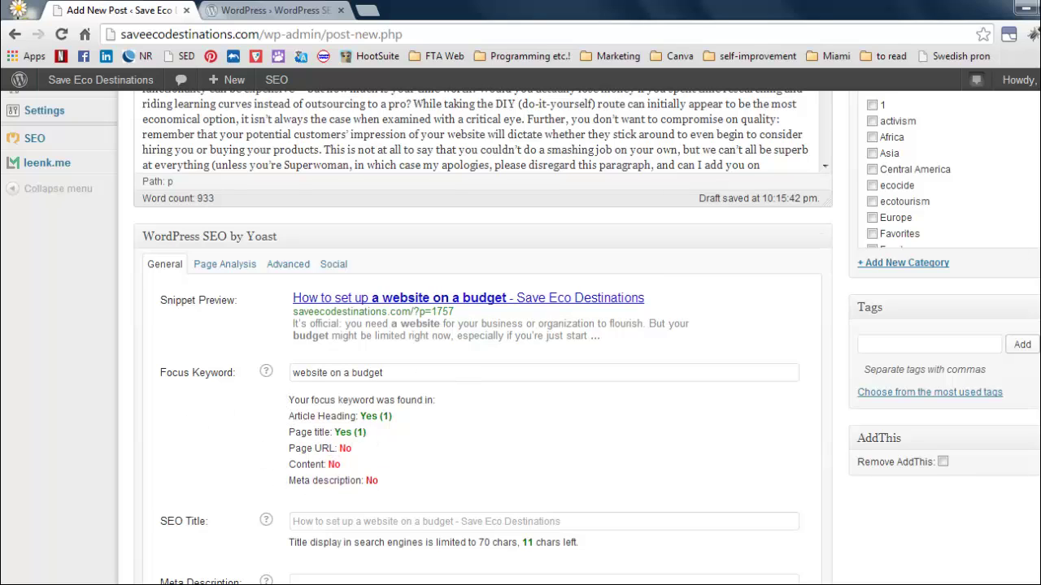
scroll(911, 171, up, 5)
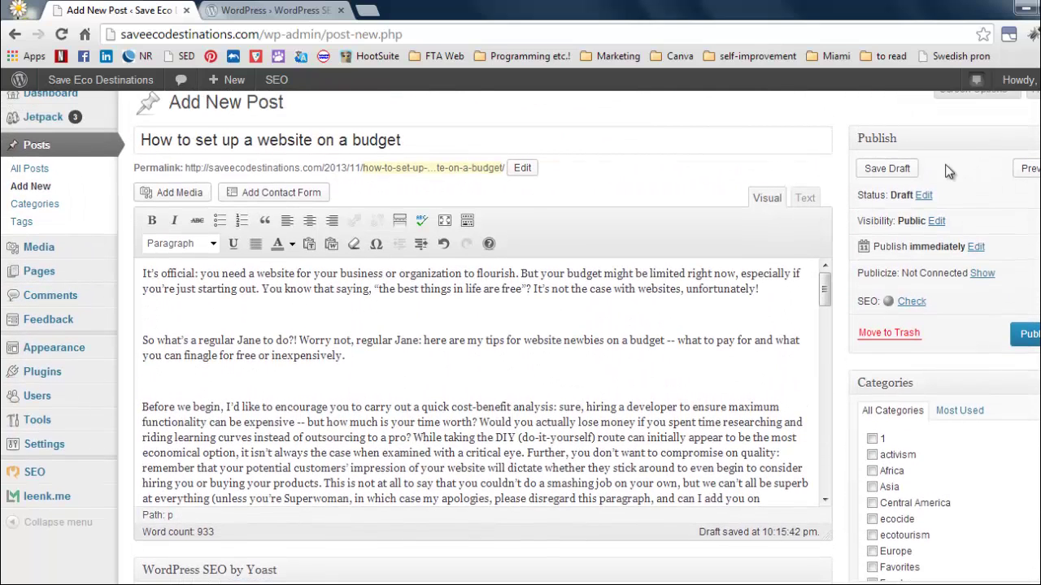
Save the draft and review the Yoast focus keyword results below.
click(909, 168)
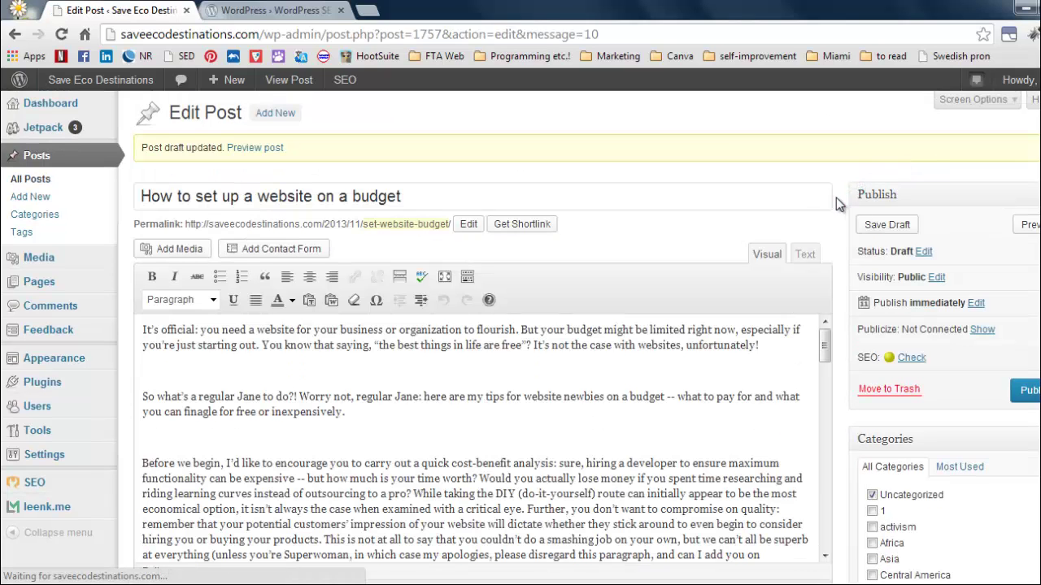
scroll(836, 198, down, 1)
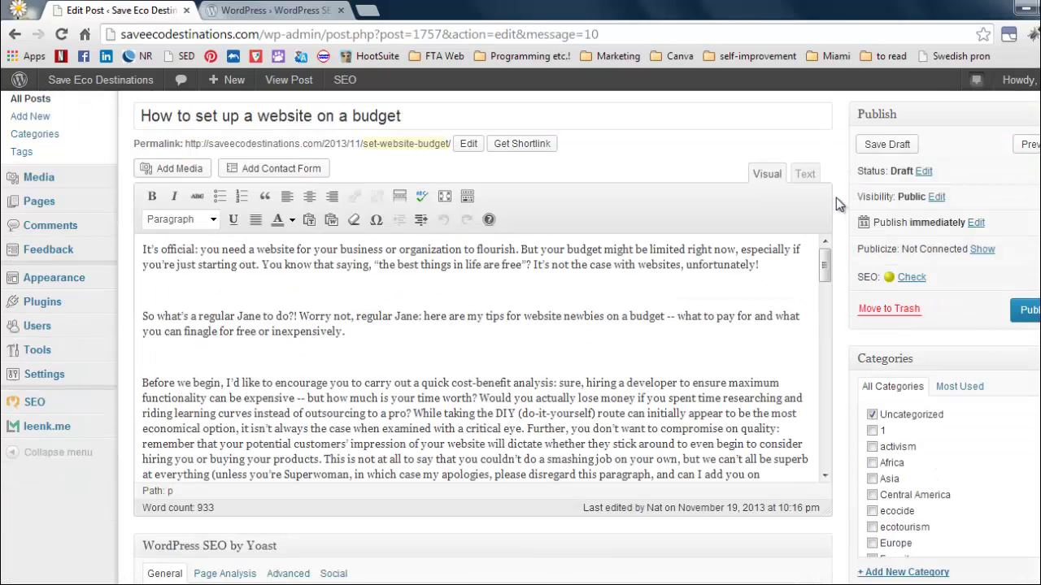
mouse_move(892, 280)
scroll(842, 250, down, 3)
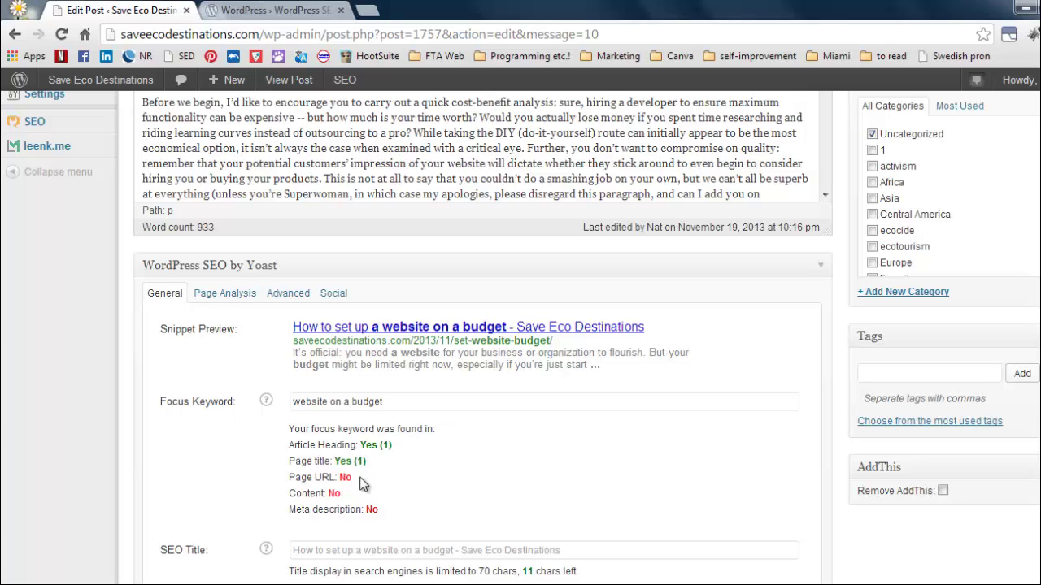
scroll(404, 482, up, 5)
Change the permalink slug to website-on-a-budget and dismiss the Windows colour-scheme prompt.
scroll(520, 338, down, 1)
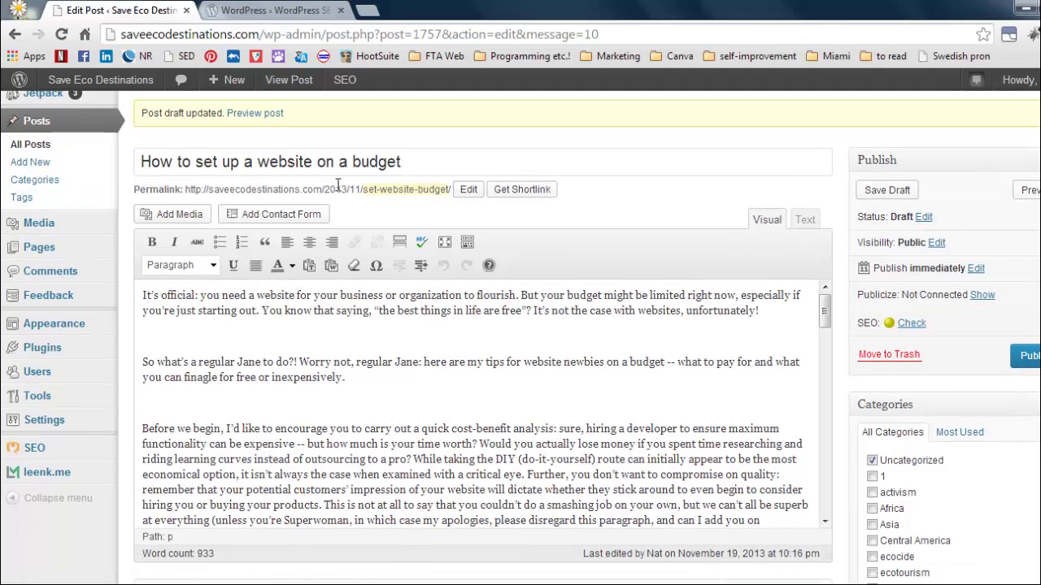
click(460, 188)
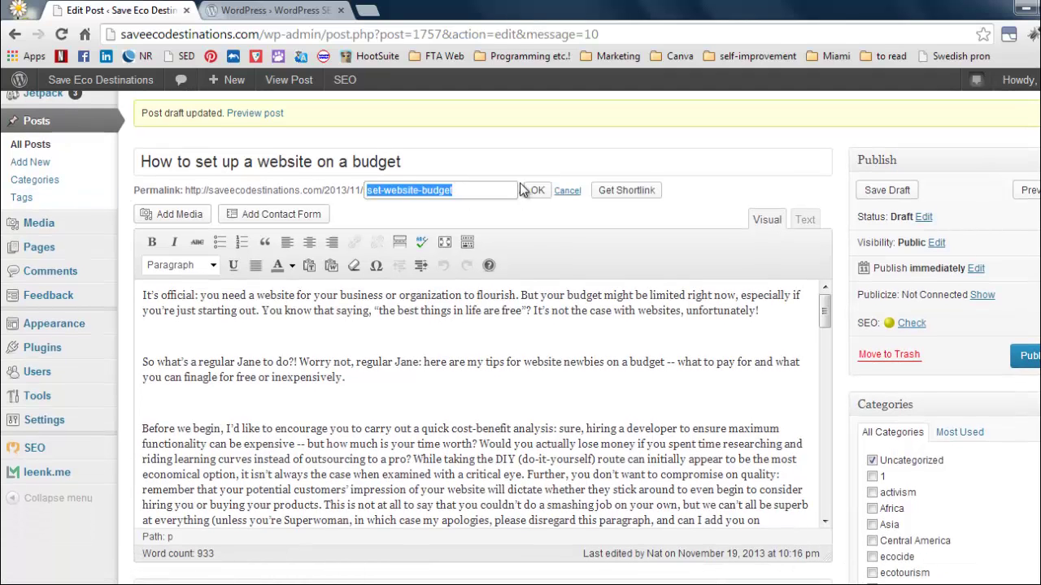
drag(378, 190, 369, 189)
key(Delete)
key(Delete)
key(Delete)
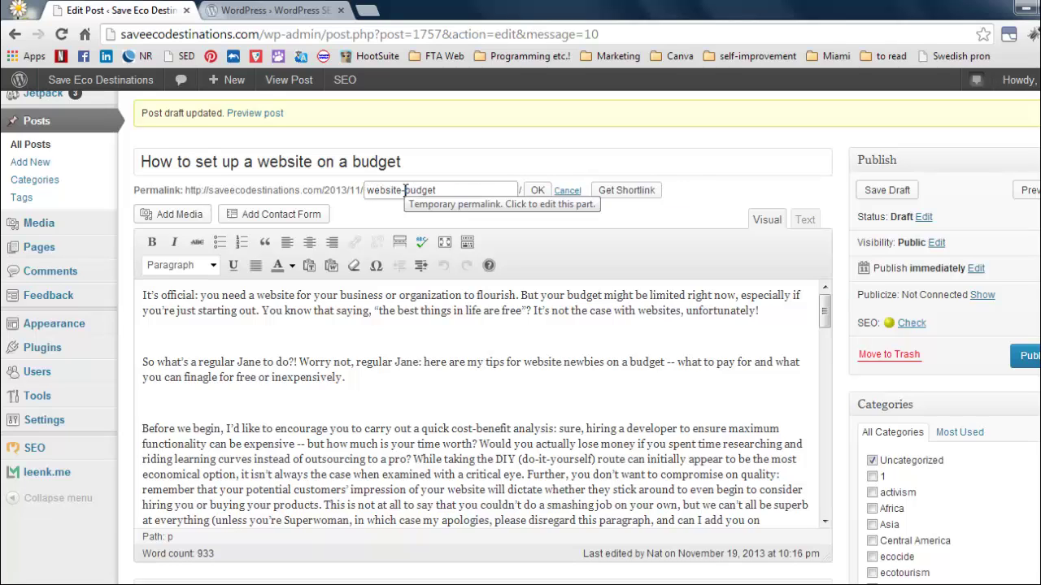
click(404, 190)
text(on-a-)
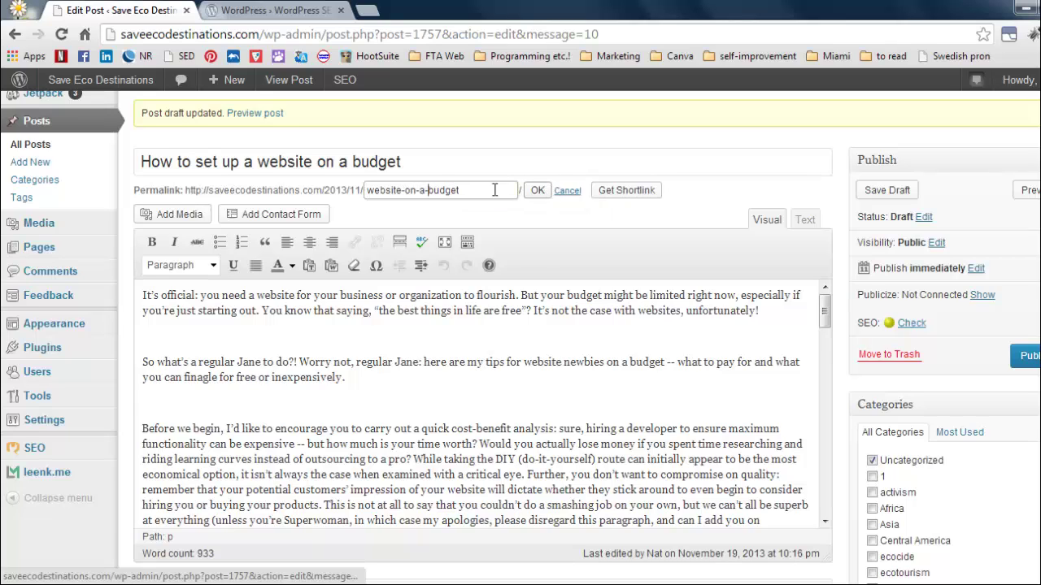
click(536, 193)
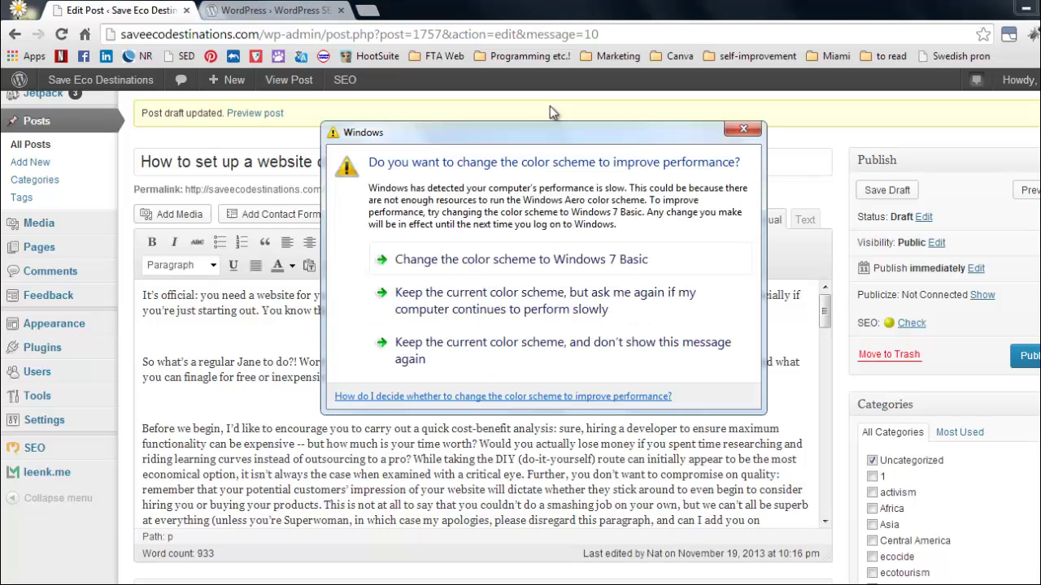
click(734, 133)
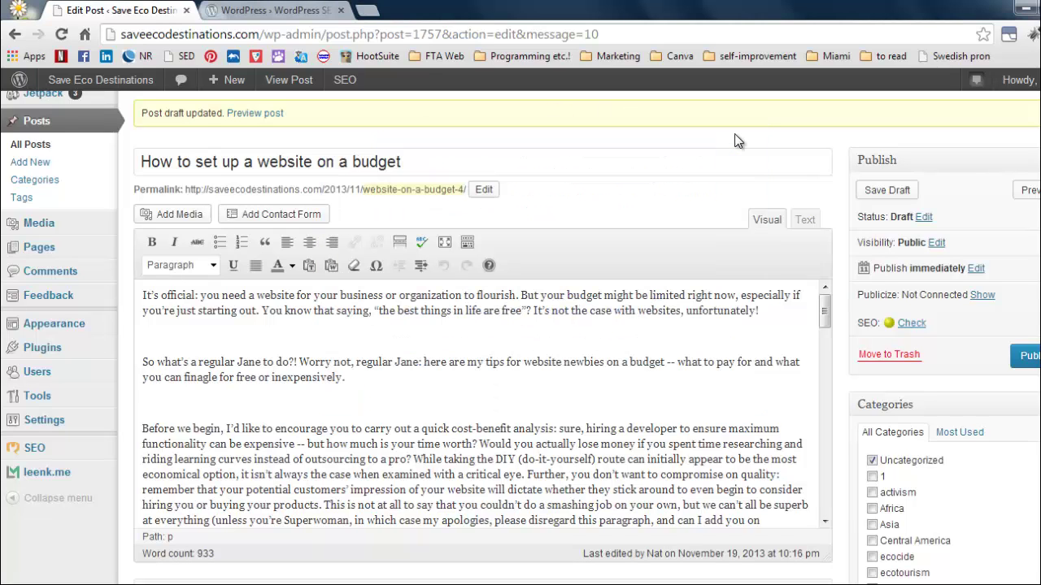
Highlight 'website on a budget' in the post title and recheck the Yoast results.
drag(423, 168, 254, 173)
click(306, 156)
drag(263, 163, 408, 162)
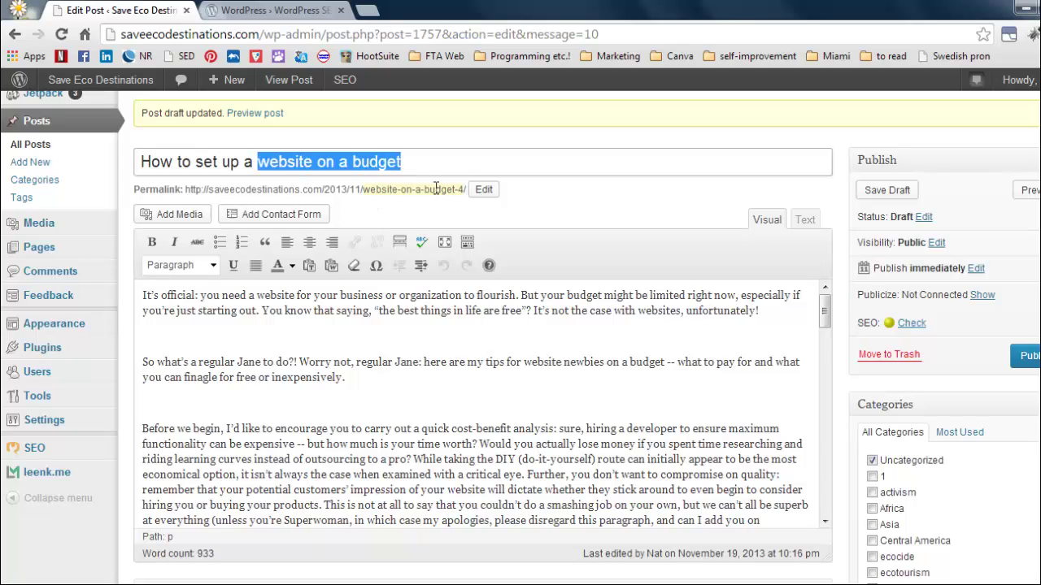
click(528, 197)
scroll(1001, 172, down, 5)
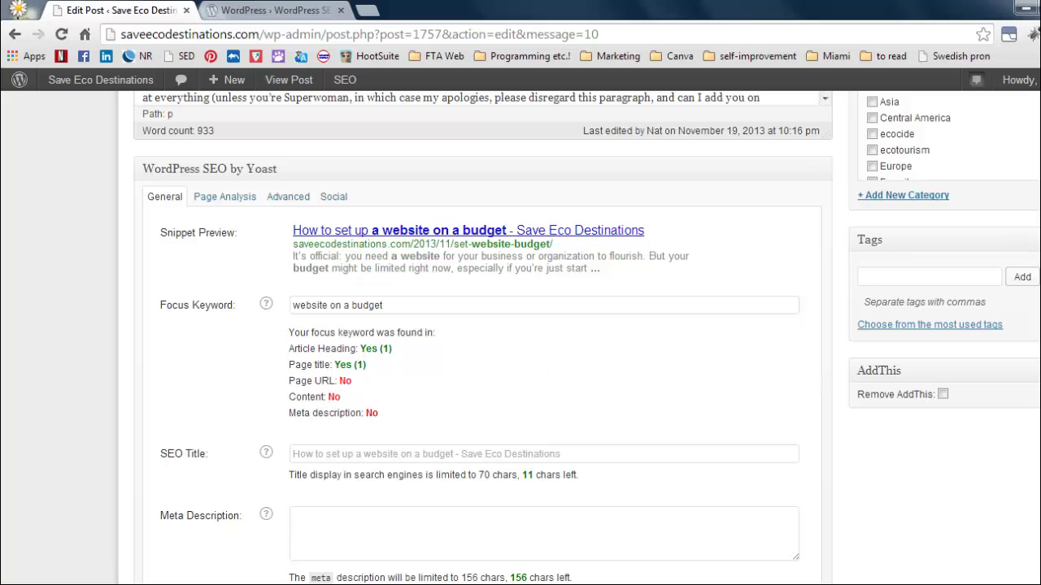
scroll(869, 241, up, 2)
scroll(560, 290, up, 5)
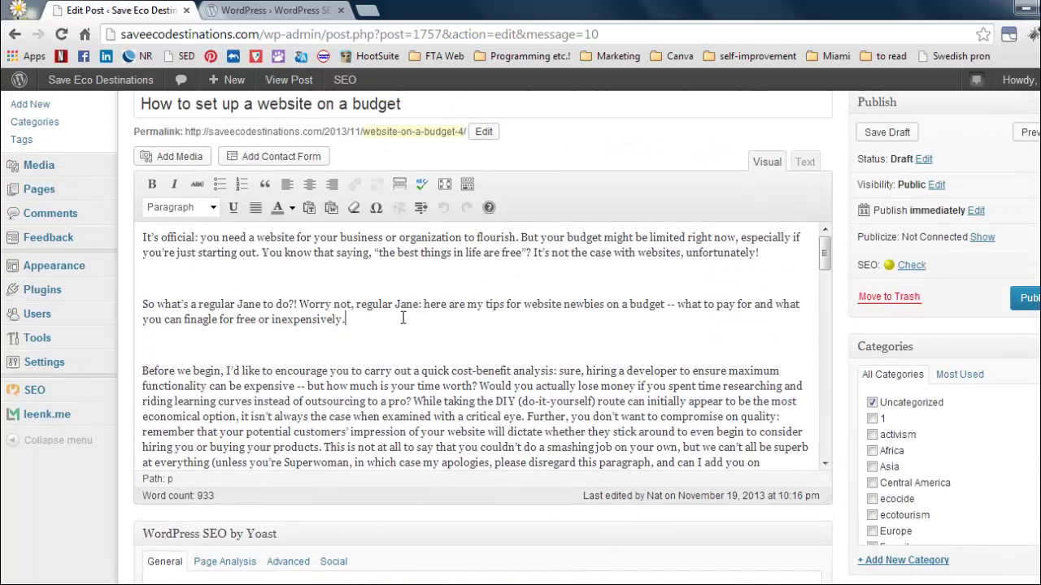
Append 'to have a website on a budget' to the end of the second paragraph.
click(517, 328)
text(to have a website on a budget)
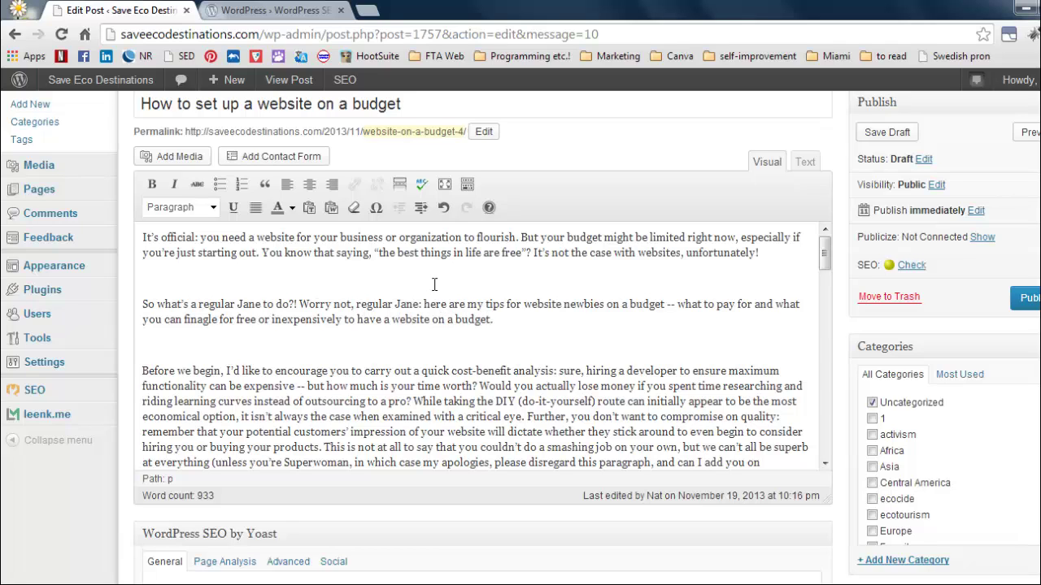
scroll(481, 337, down, 4)
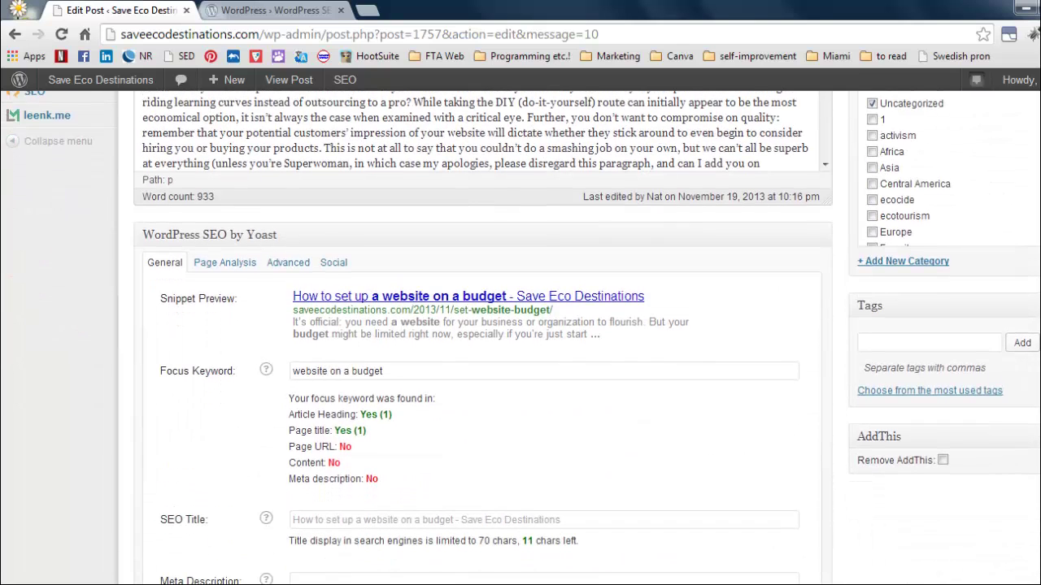
Begin the meta description: 'Here are my tips for website newbies -- what to pay for… free'.
scroll(474, 422, down, 2)
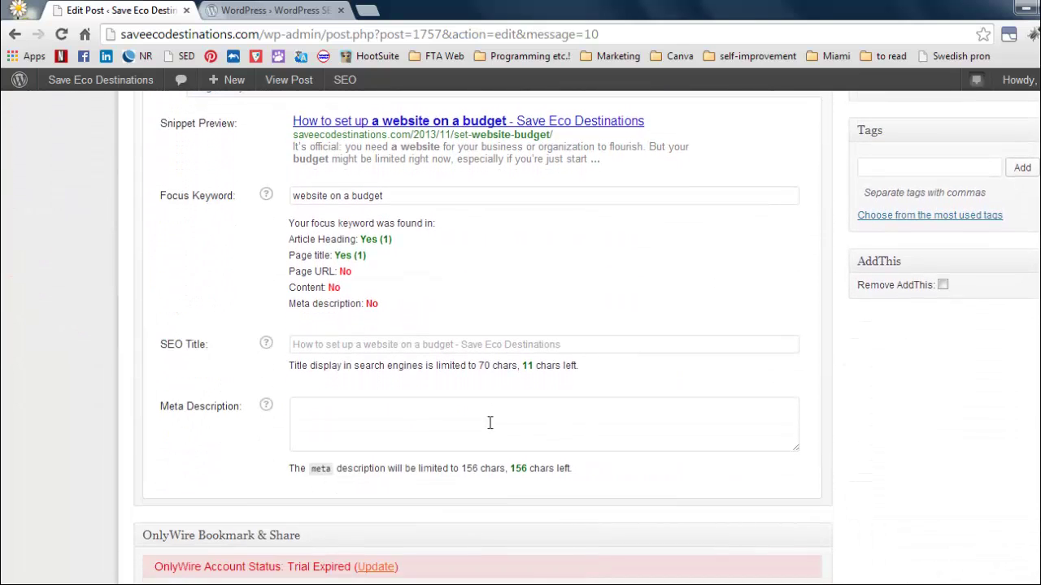
scroll(482, 337, up, 1)
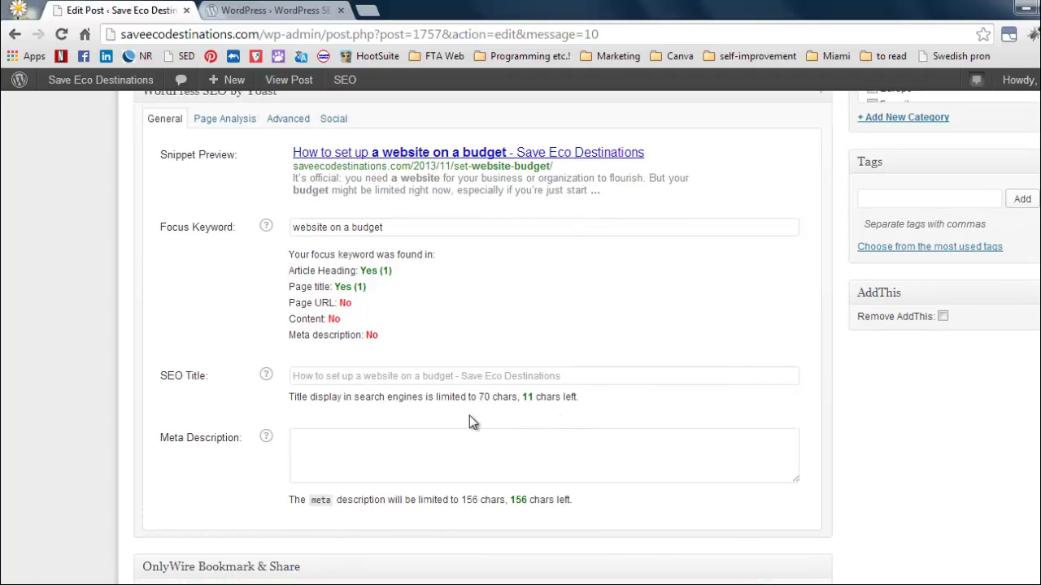
click(444, 446)
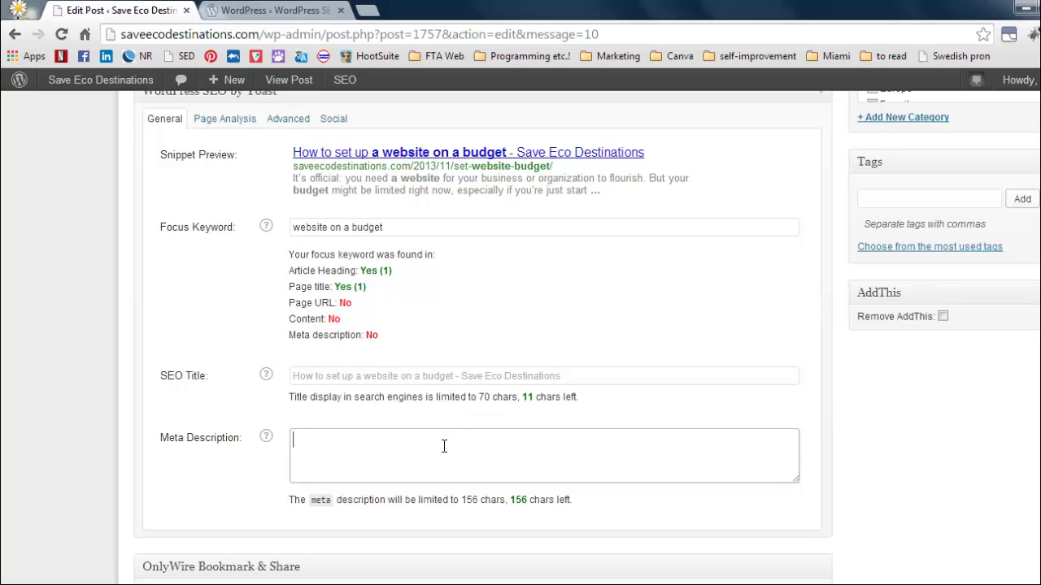
text(Here)
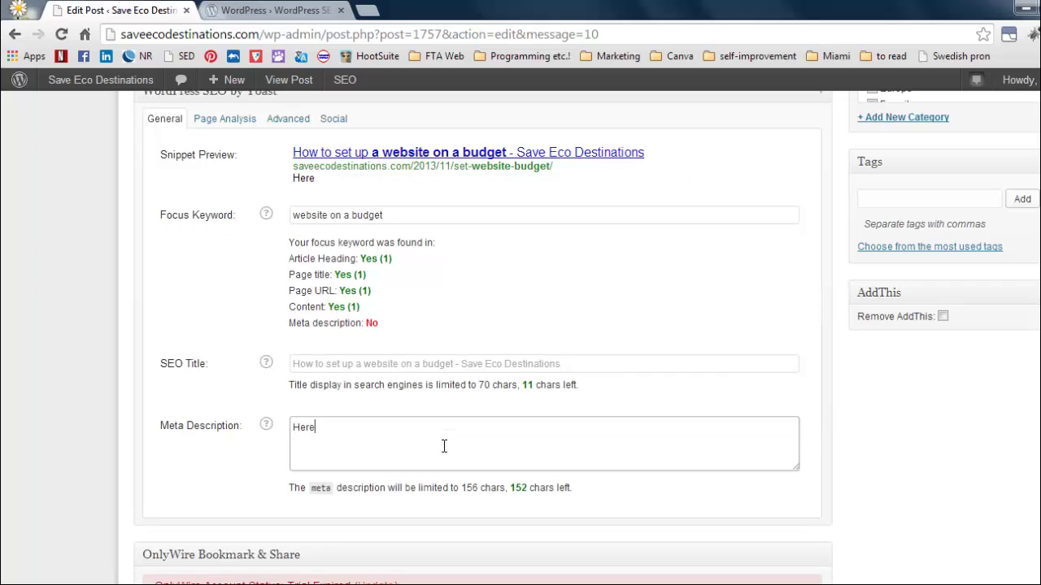
text( are my tips for web)
text(site makin)
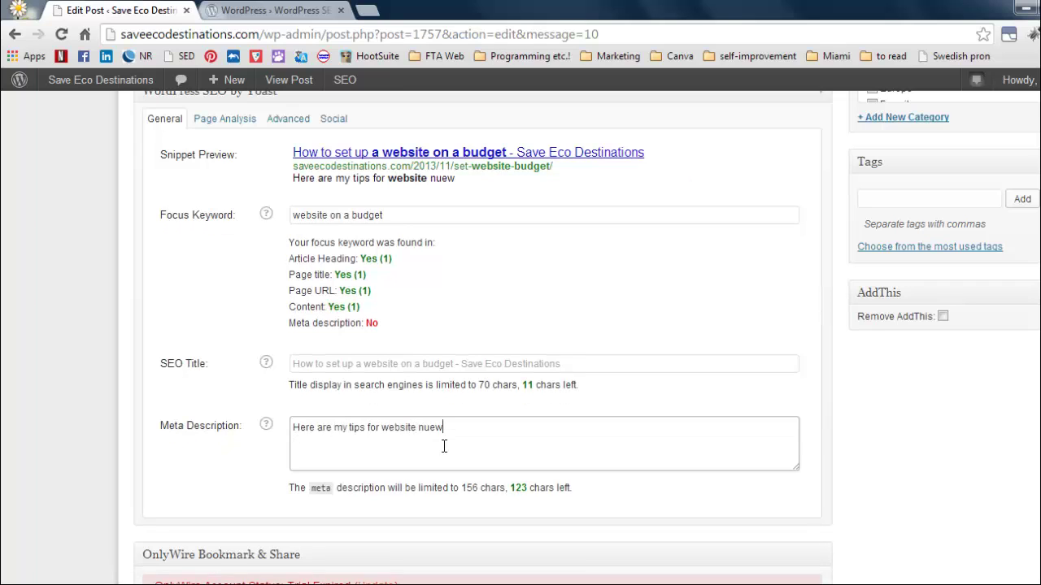
key(BackSpace)
key(BackSpace)
key(BackSpace)
key(BackSpace)
key(BackSpace)
text(newbies -- what to )
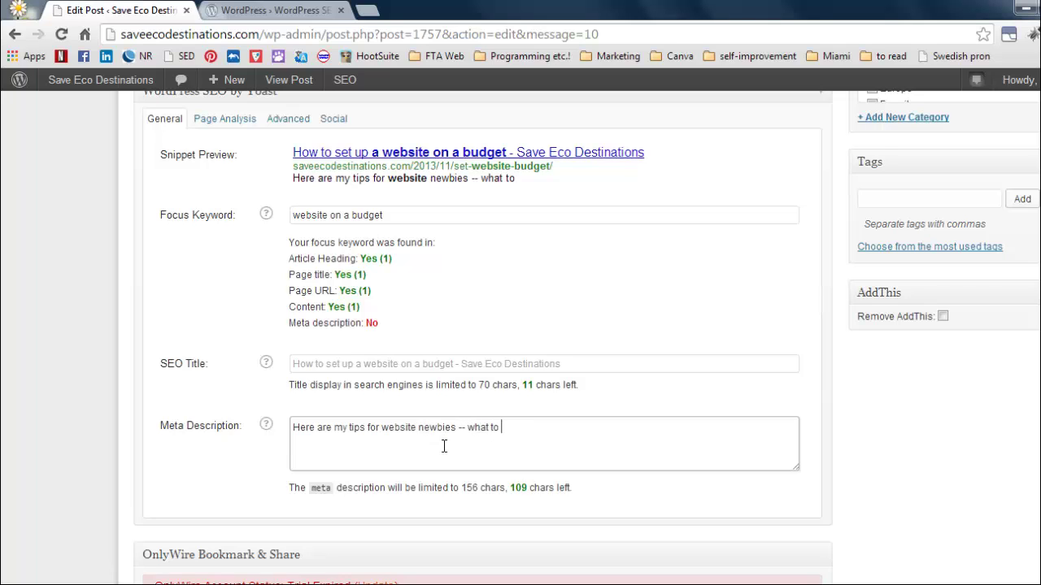
text(pay for and w)
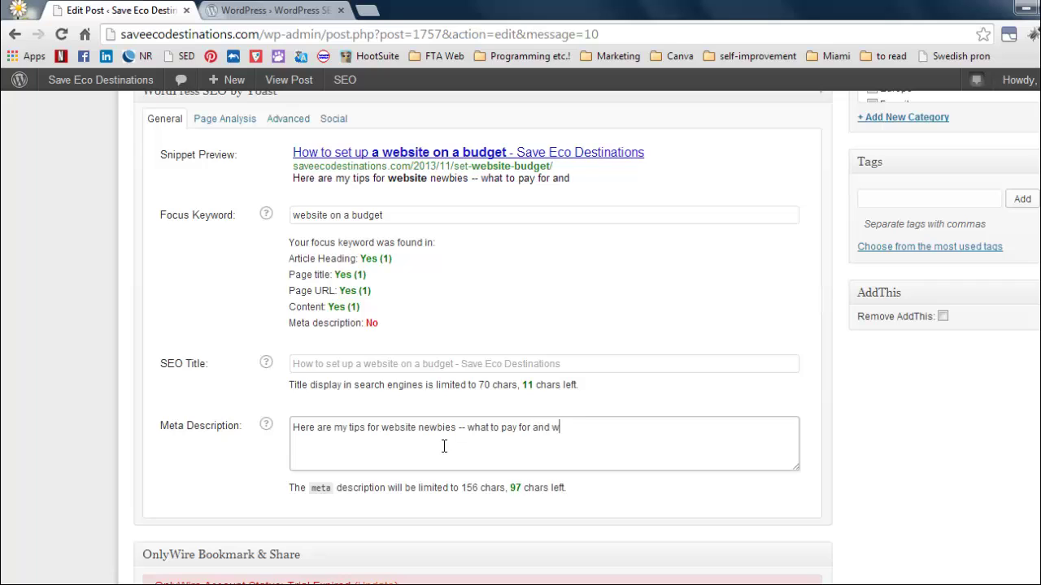
text(hat you can finagle f)
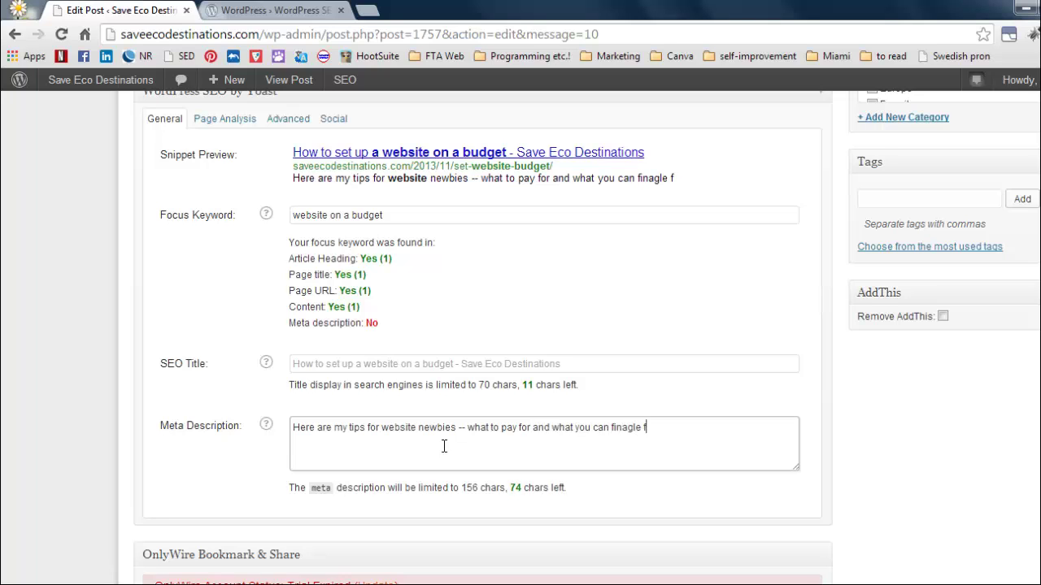
text(or fee or)
key(BackSpace)
key(BackSpace)
key(BackSpace)
key(BackSpace)
key(BackSpace)
text(ree)
End the meta description with 'or inexpensively to set a website on a budget.' and check the snippet.
text(or inex)
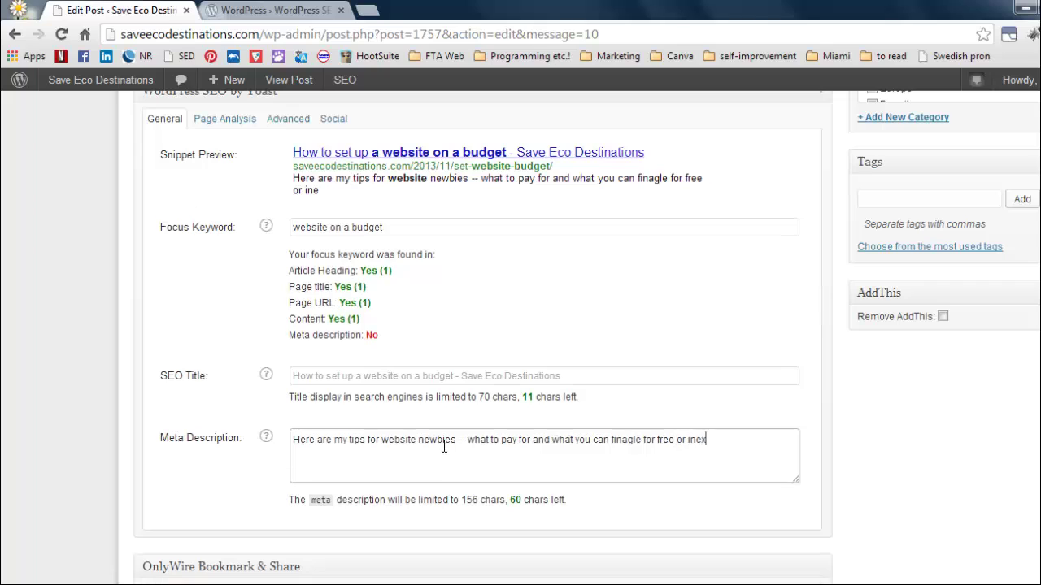
text(pensively)
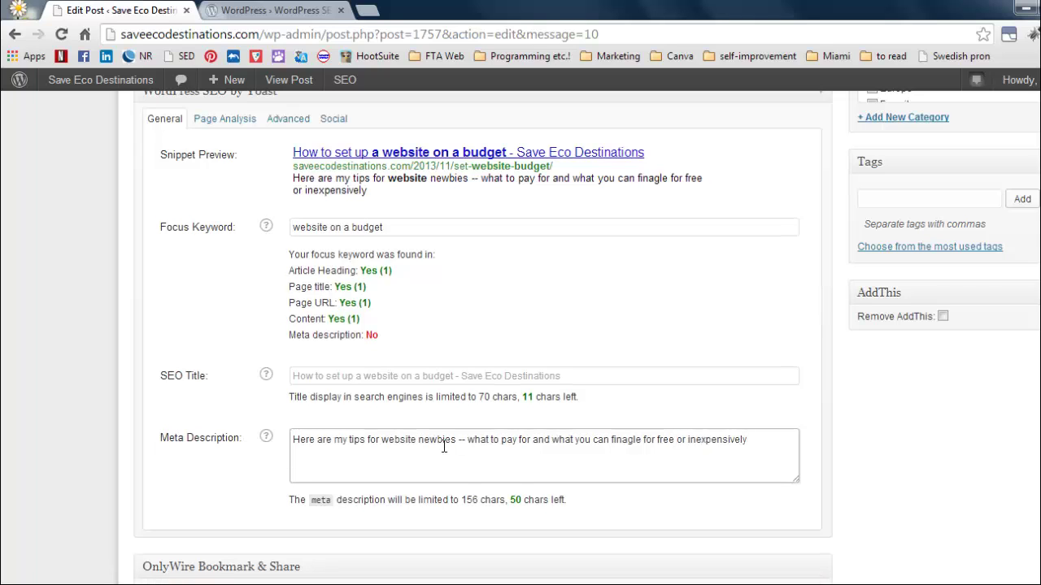
text( to set a website)
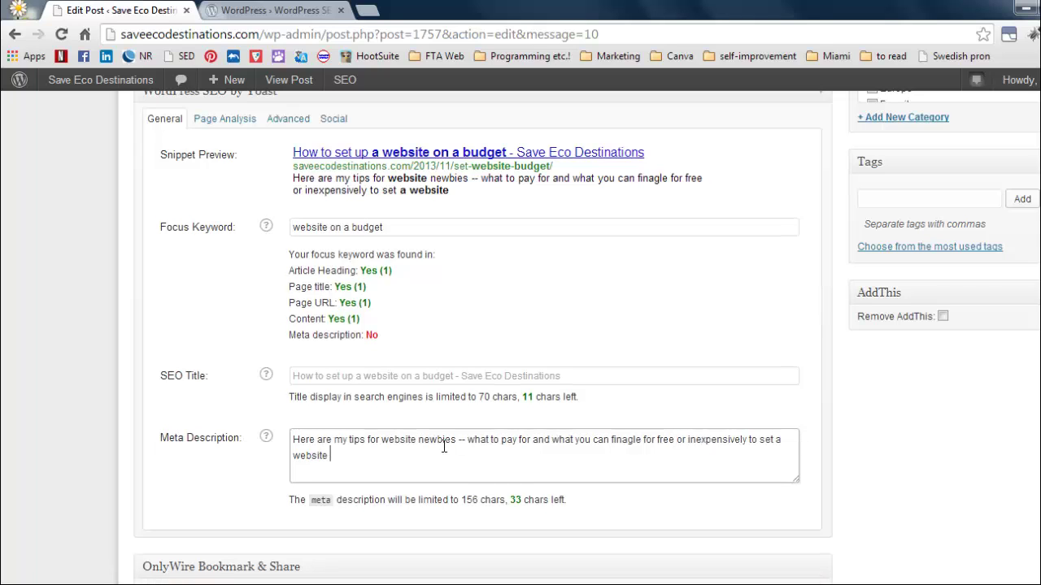
text( on a budget.)
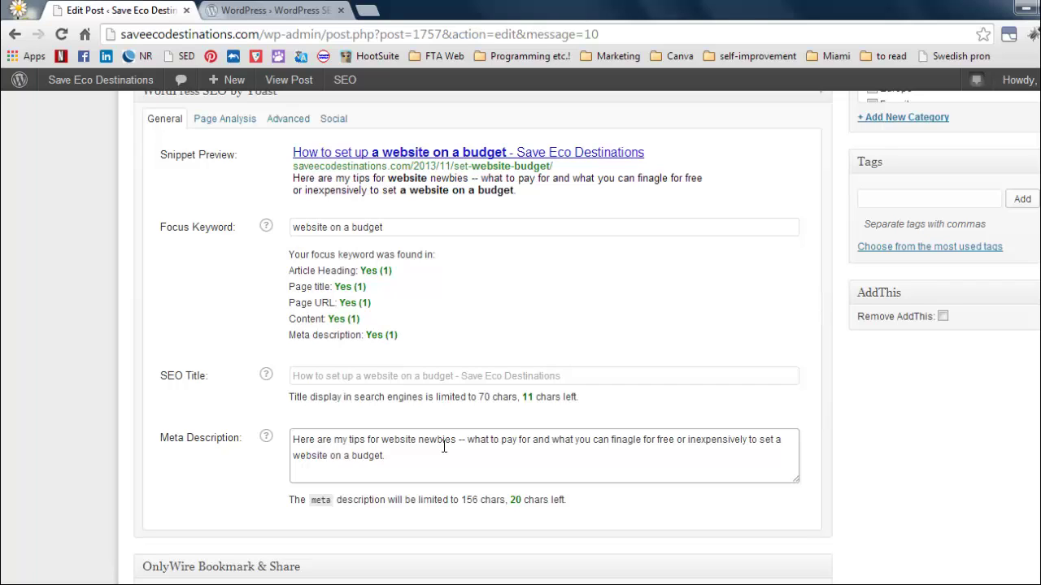
drag(520, 191, 295, 176)
click(309, 179)
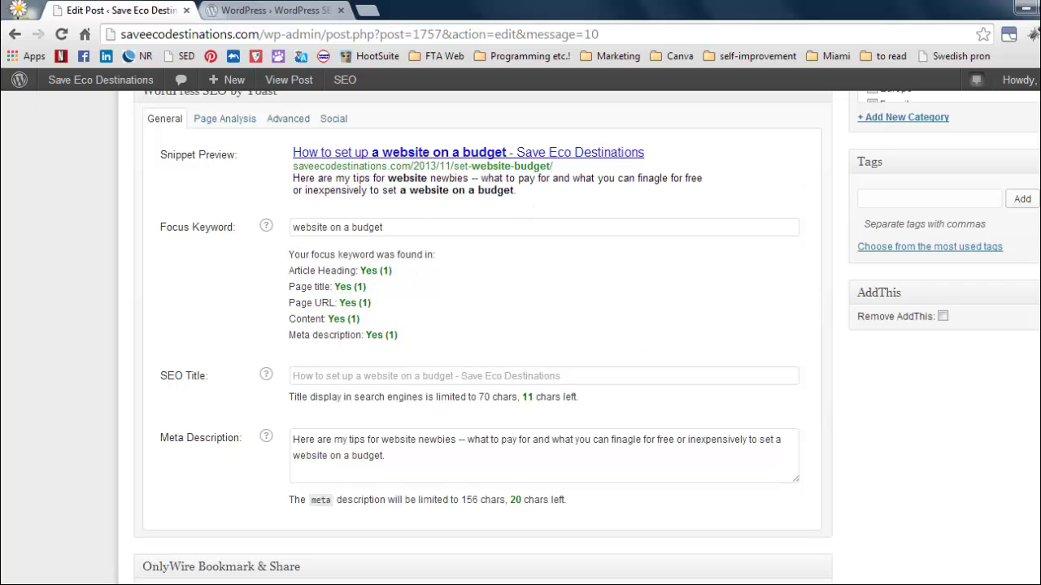
Save the draft again and review the Yoast SEO box's keyword checks.
scroll(521, 338, up, 6)
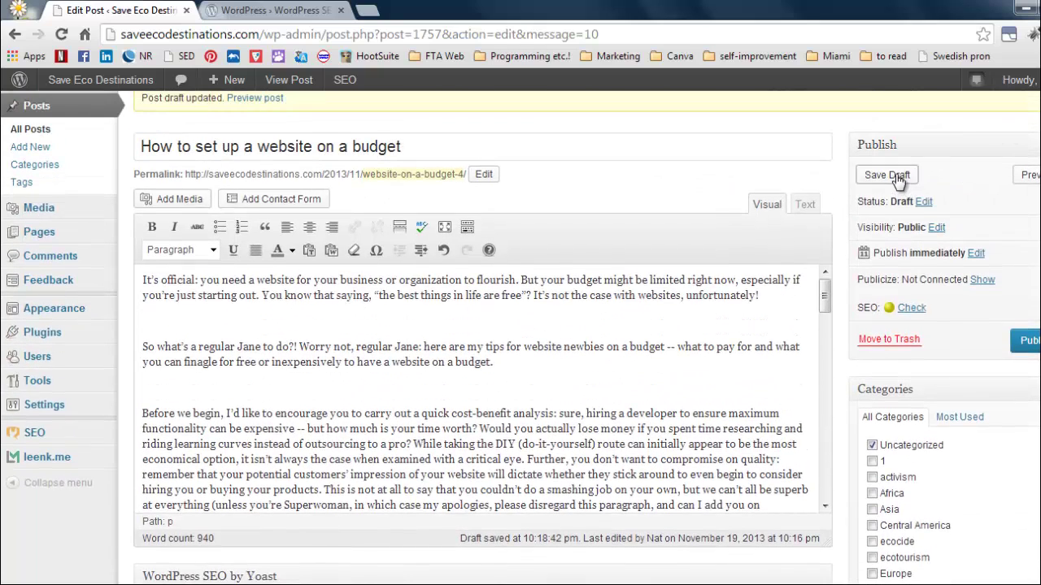
click(895, 178)
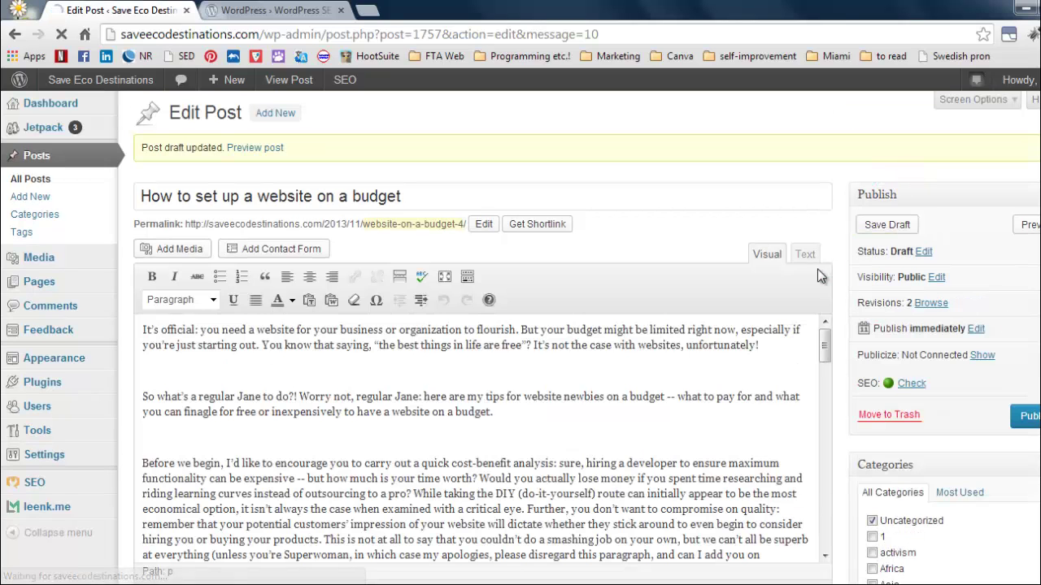
scroll(842, 245, down, 1)
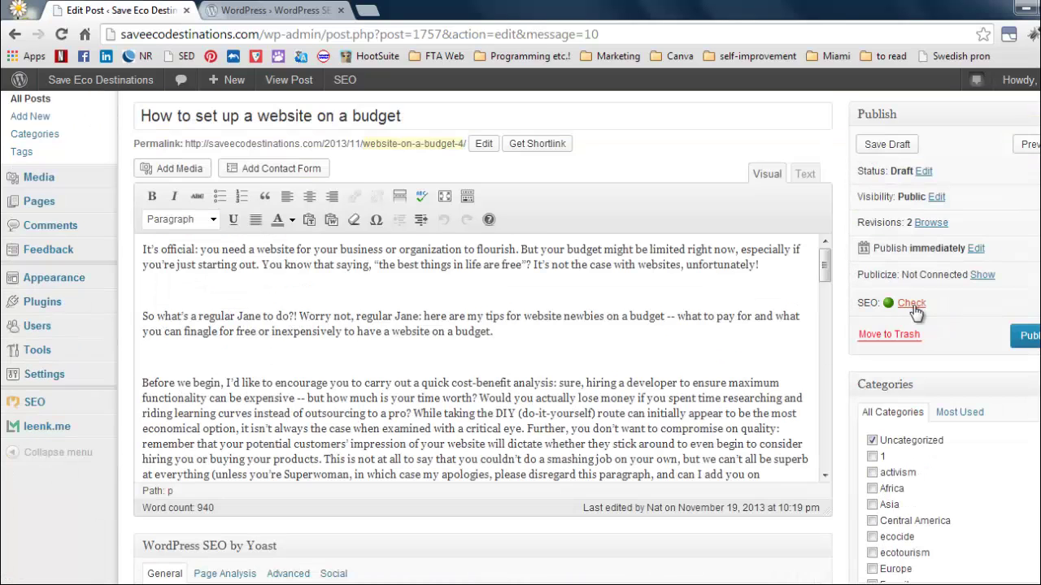
scroll(844, 246, down, 1)
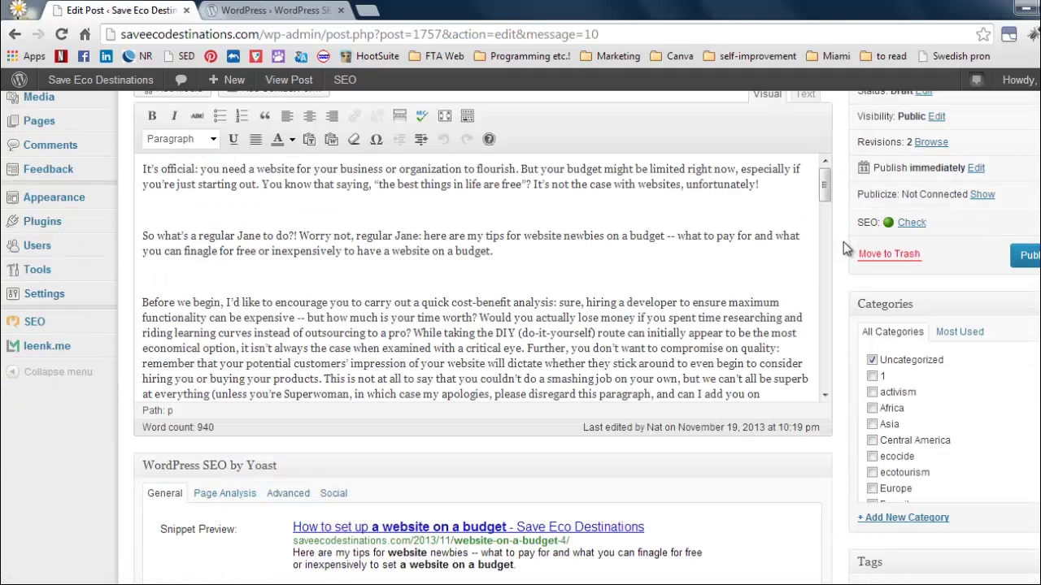
scroll(848, 243, down, 2)
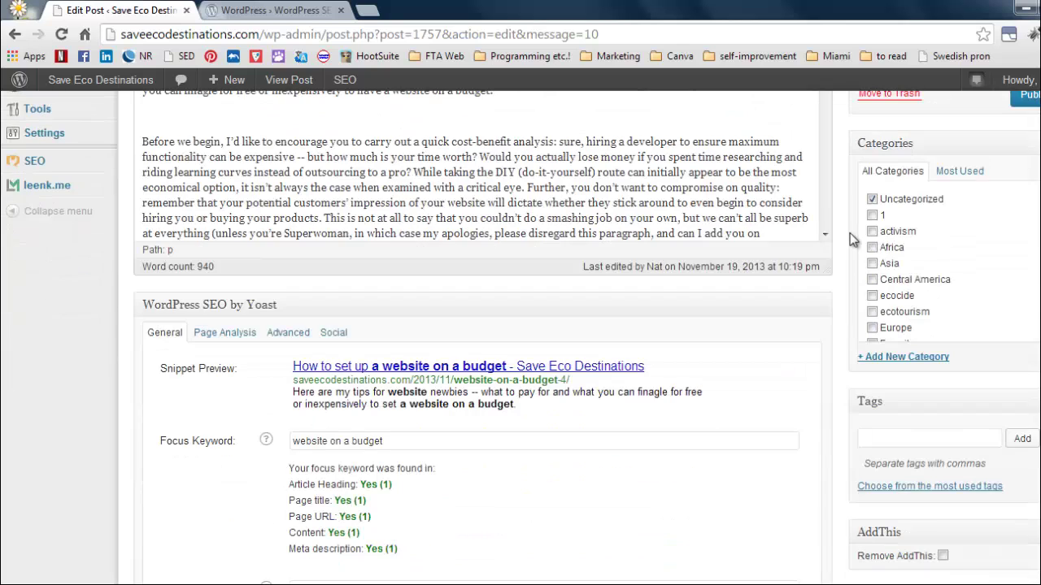
scroll(835, 256, down, 1)
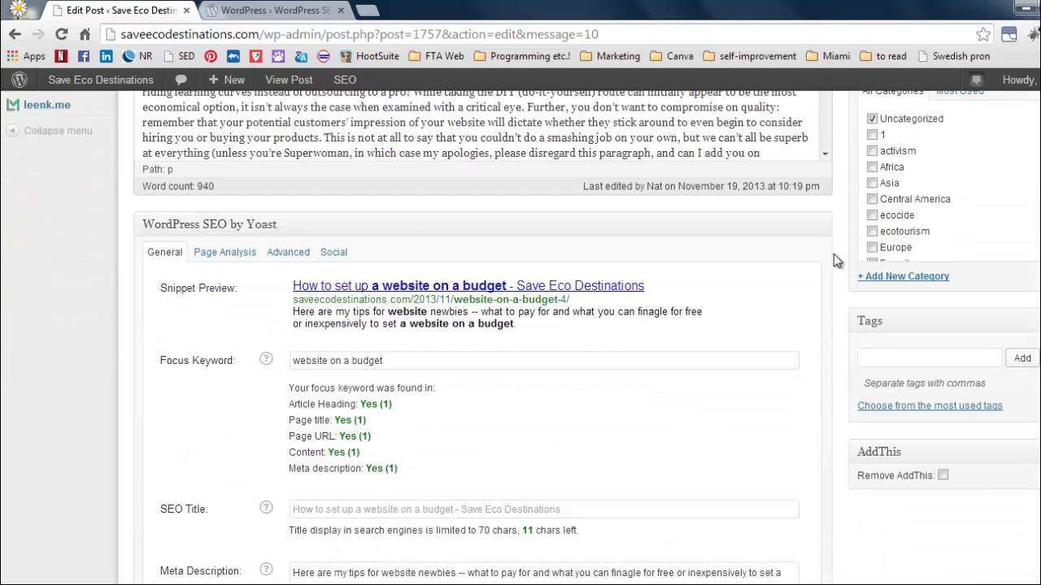
scroll(834, 254, down, 1)
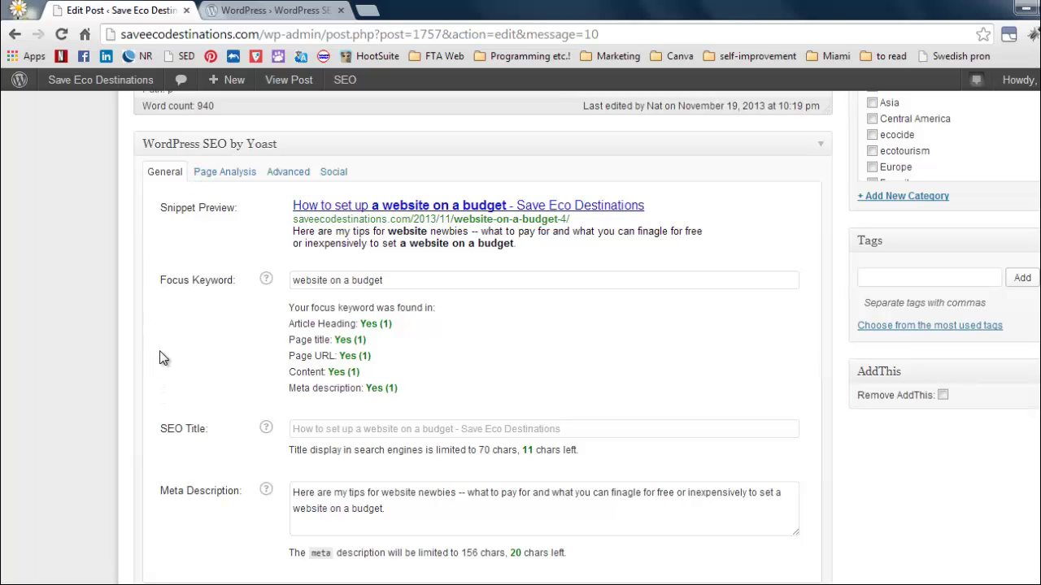
scroll(1031, 247, up, 6)
scroll(1031, 247, down, 4)
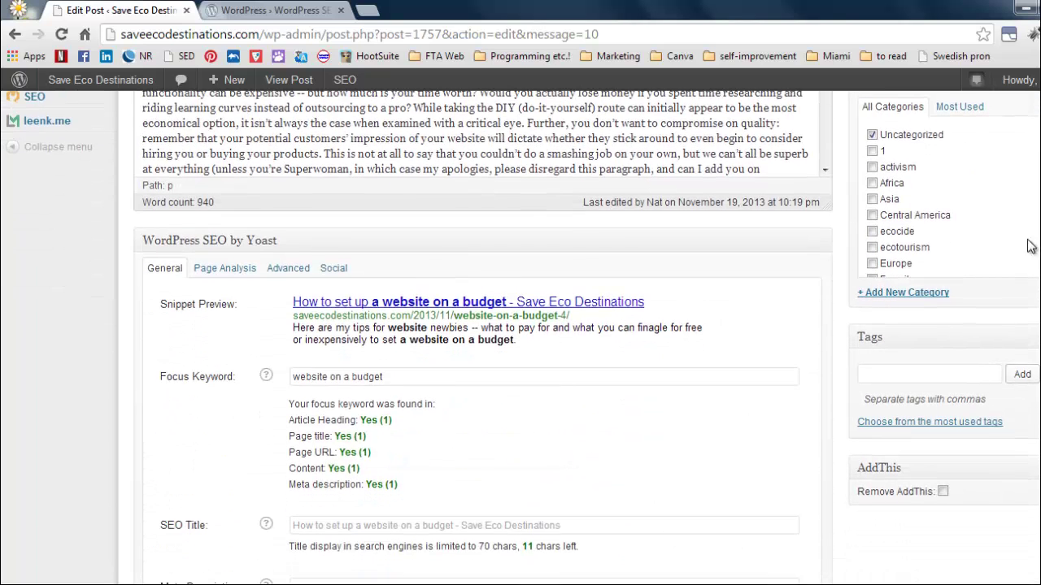
Show Yoast's Page Analysis and highlight the no-images and low keyword density warnings.
click(218, 269)
scroll(116, 261, down, 1)
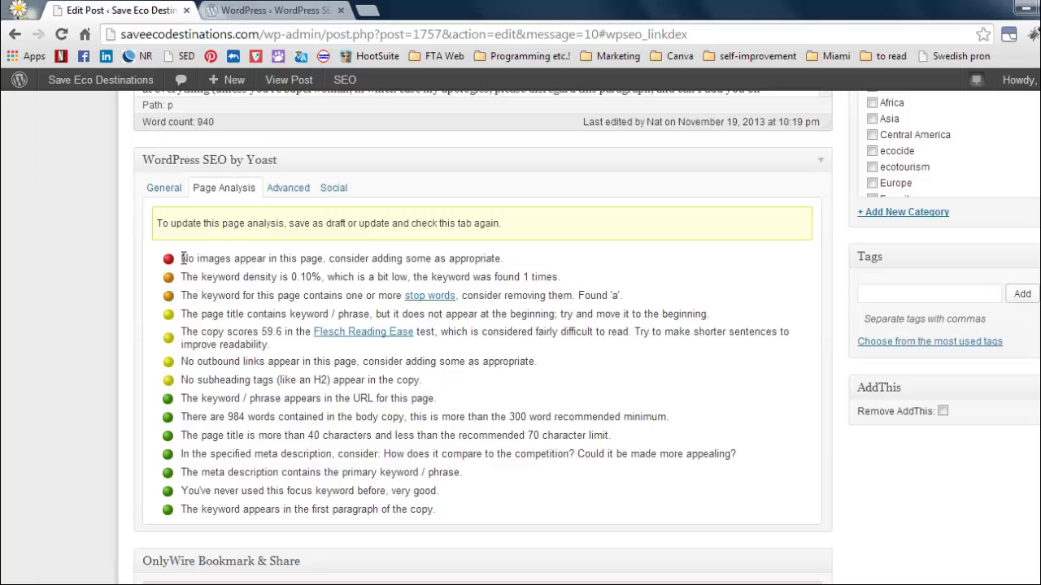
drag(182, 258, 324, 258)
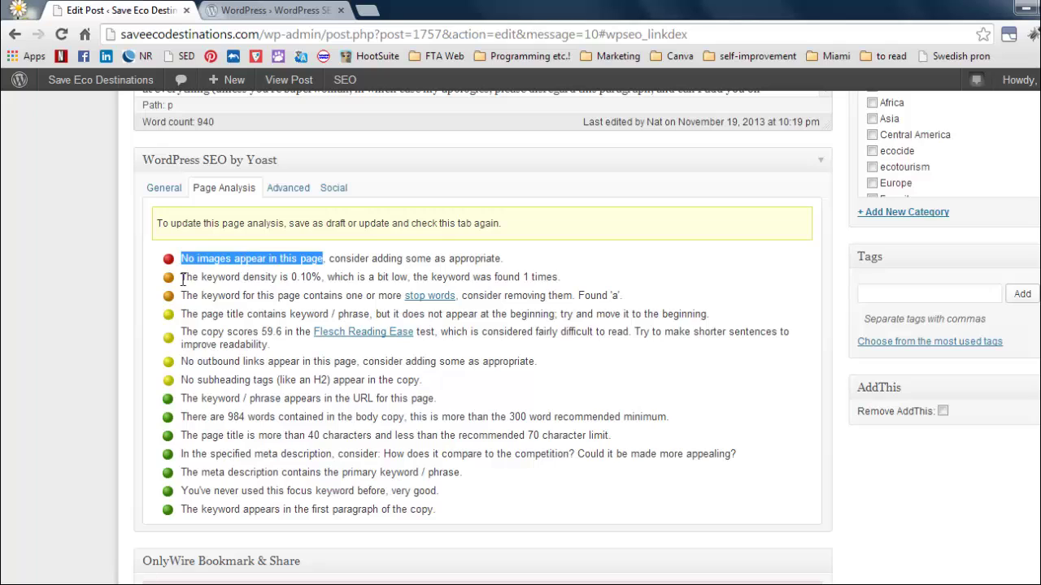
drag(182, 276, 323, 276)
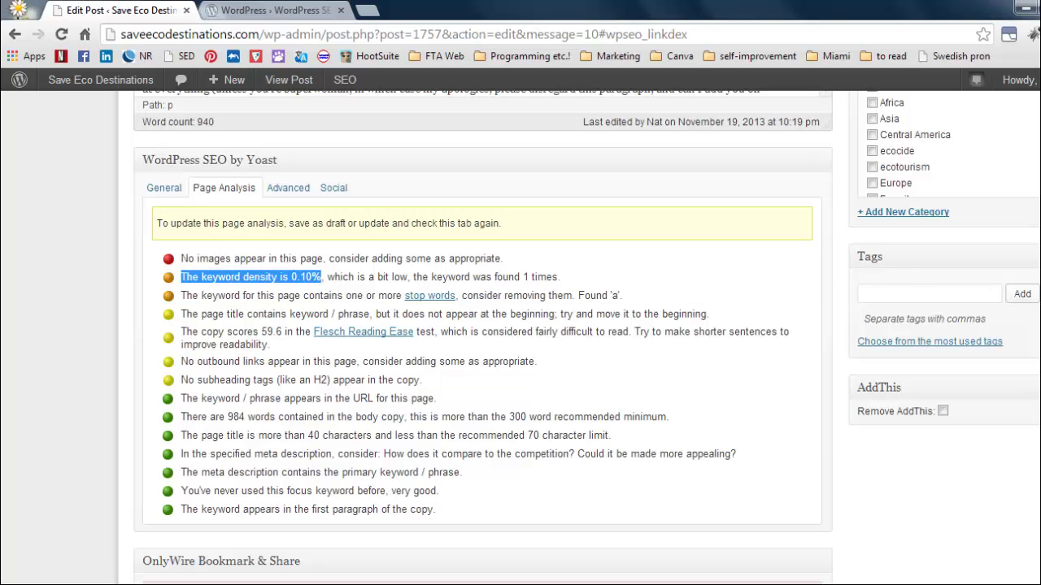
scroll(573, 282, up, 4)
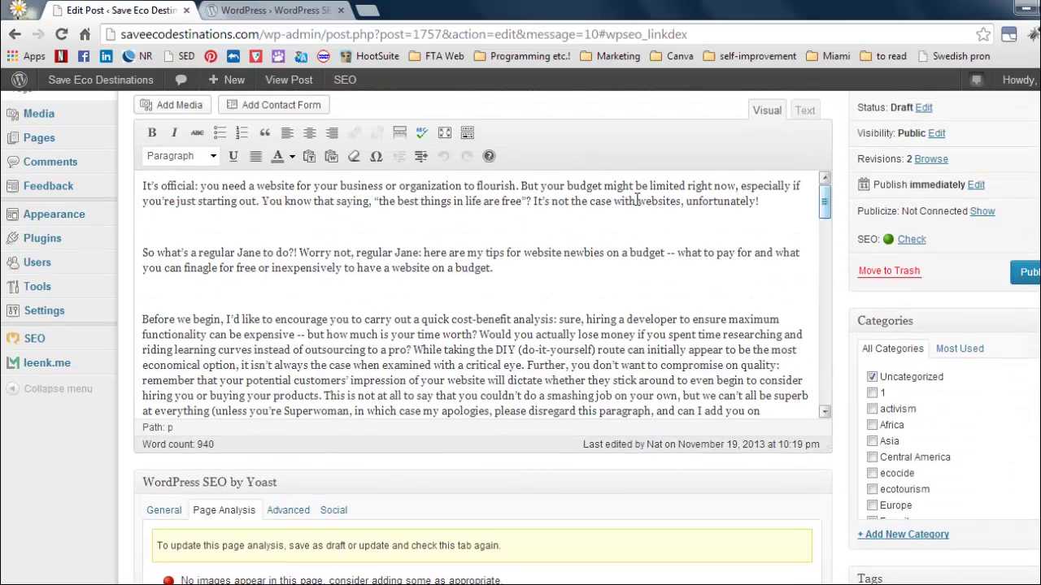
scroll(574, 283, down, 2)
scroll(574, 282, down, 6)
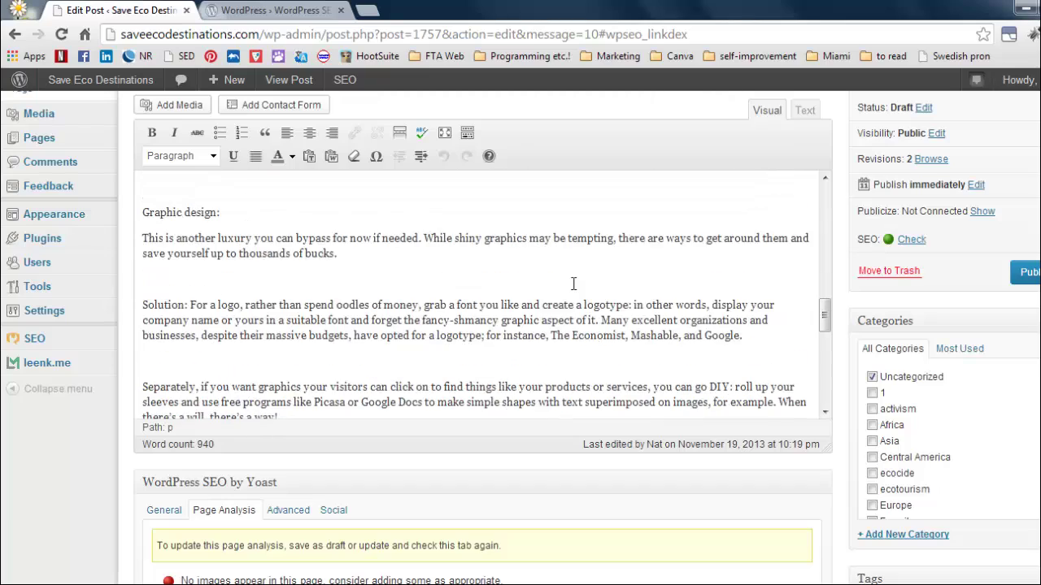
scroll(574, 285, up, 10)
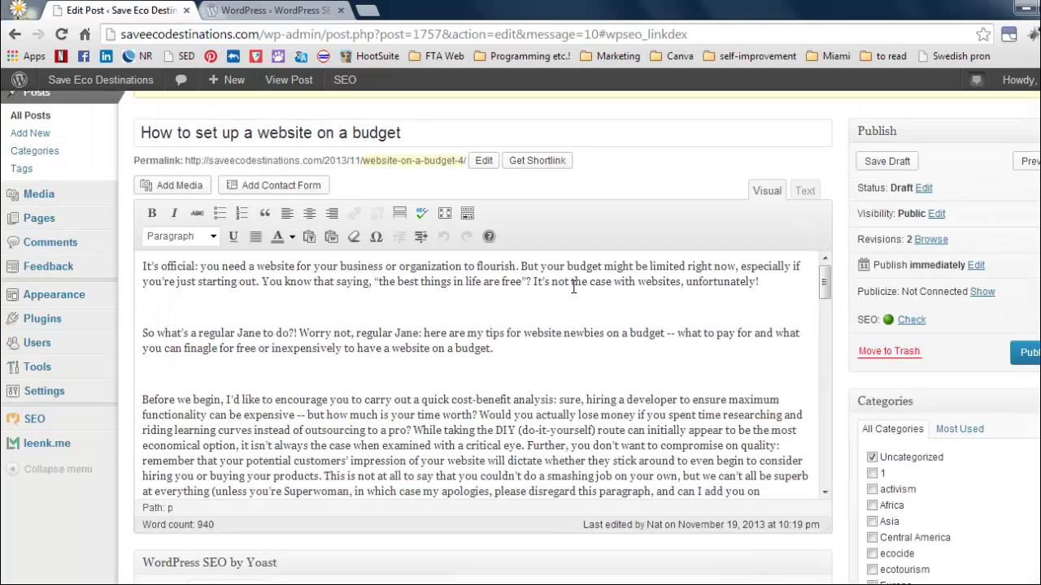
scroll(521, 338, down, 3)
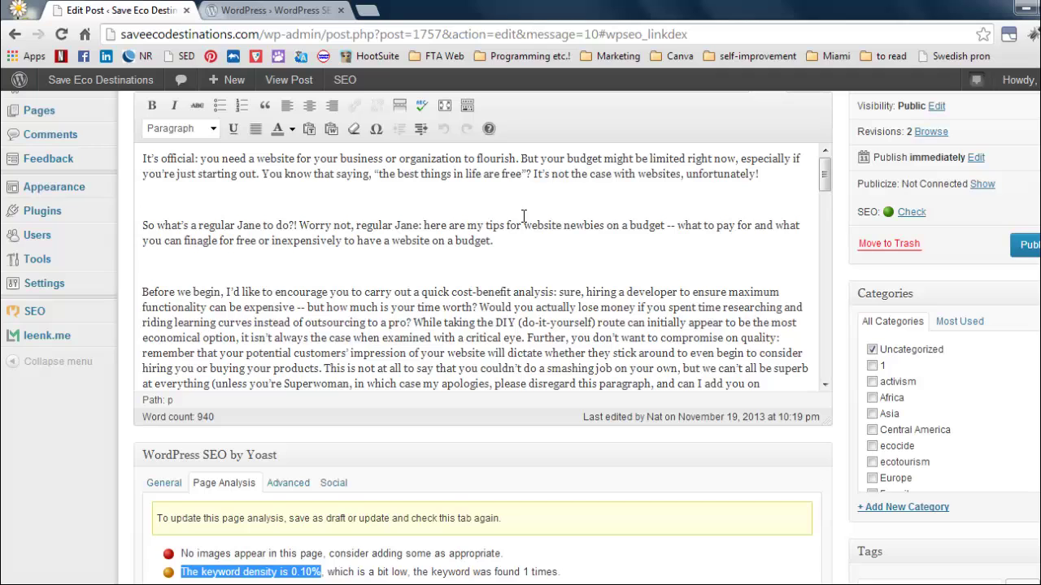
scroll(482, 213, down, 1)
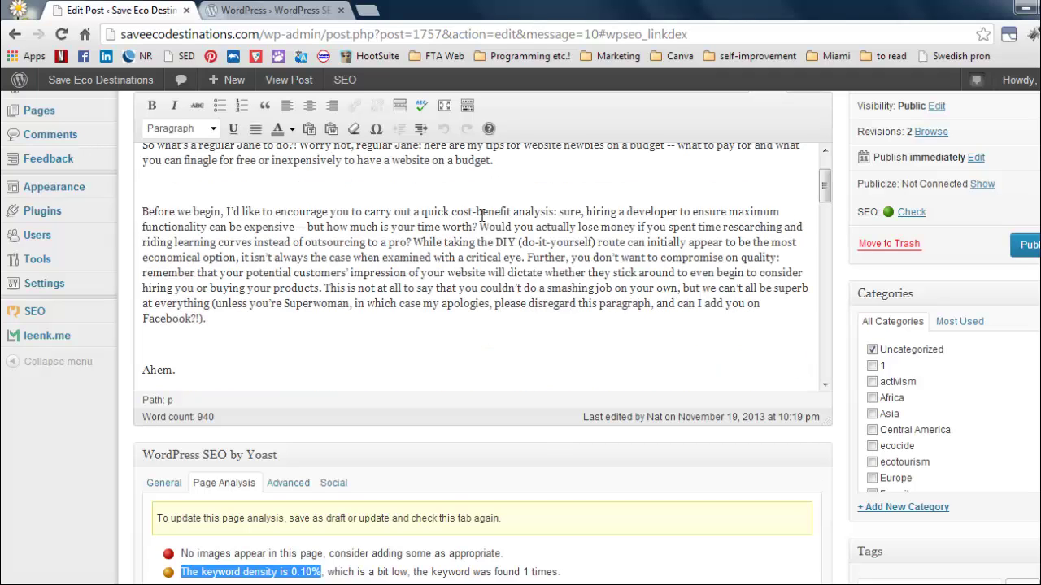
scroll(517, 244, down, 1)
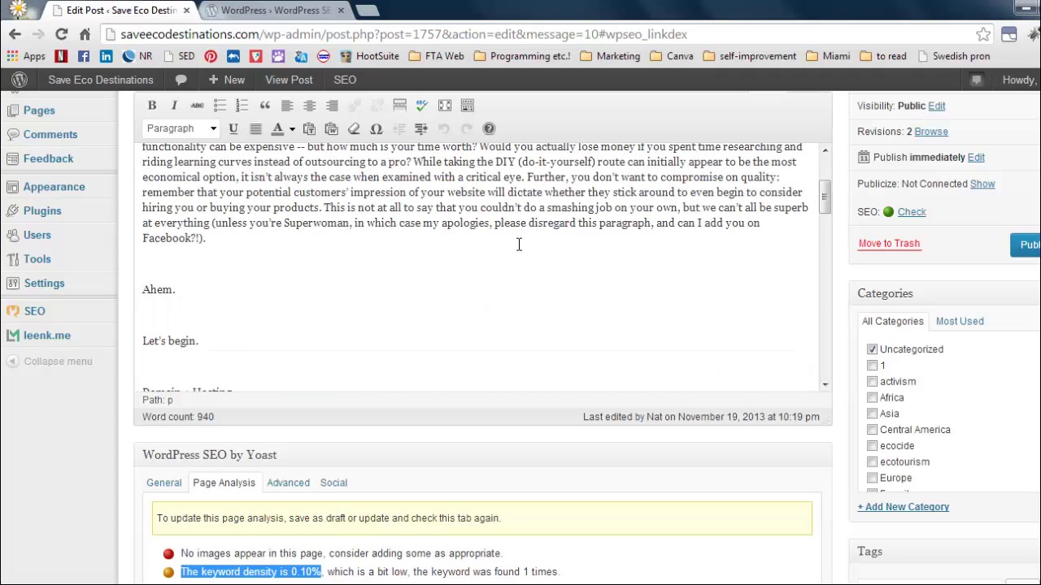
scroll(517, 244, up, 2)
scroll(520, 325, up, 2)
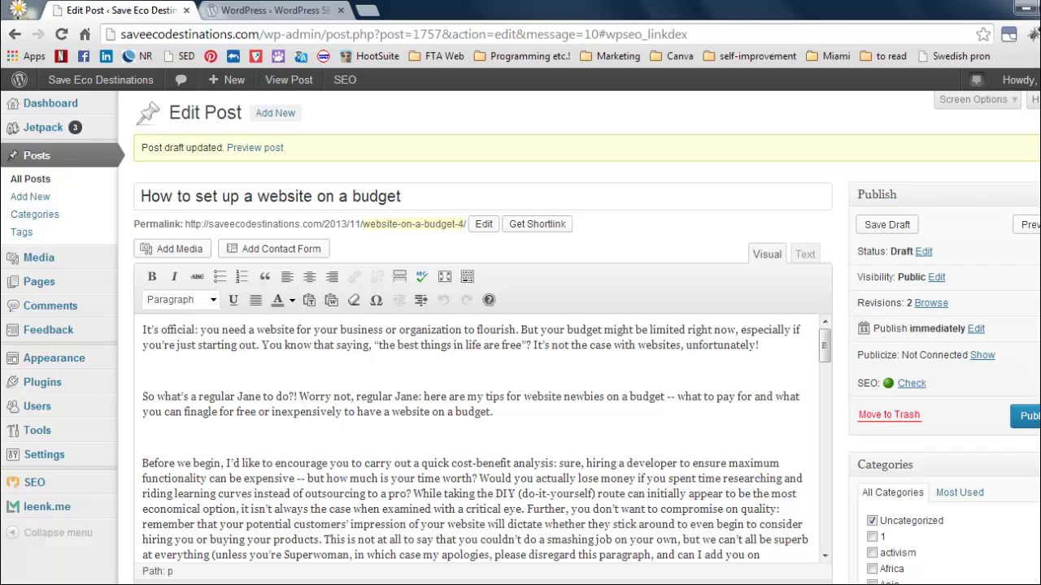
mouse_move(1008, 85)
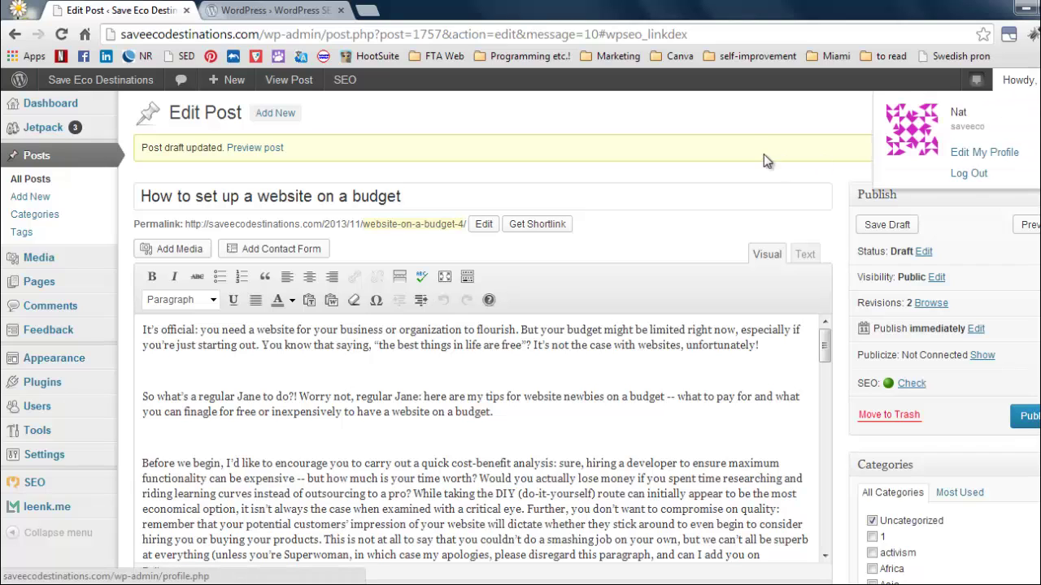